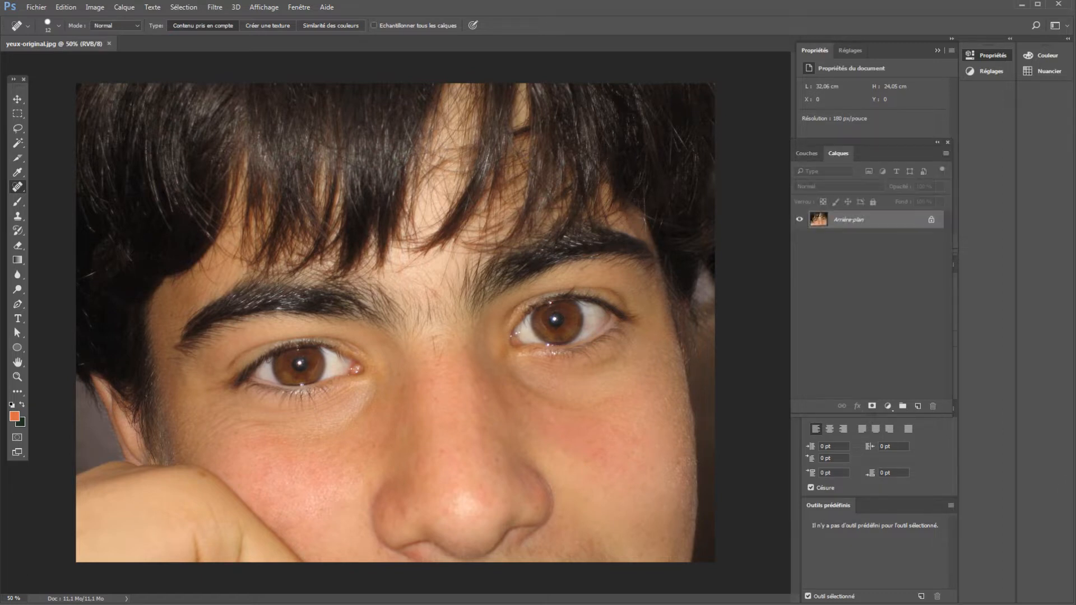
- Unlock the background layer of the portrait so that it becomes an editable layer
left_click(931, 220)
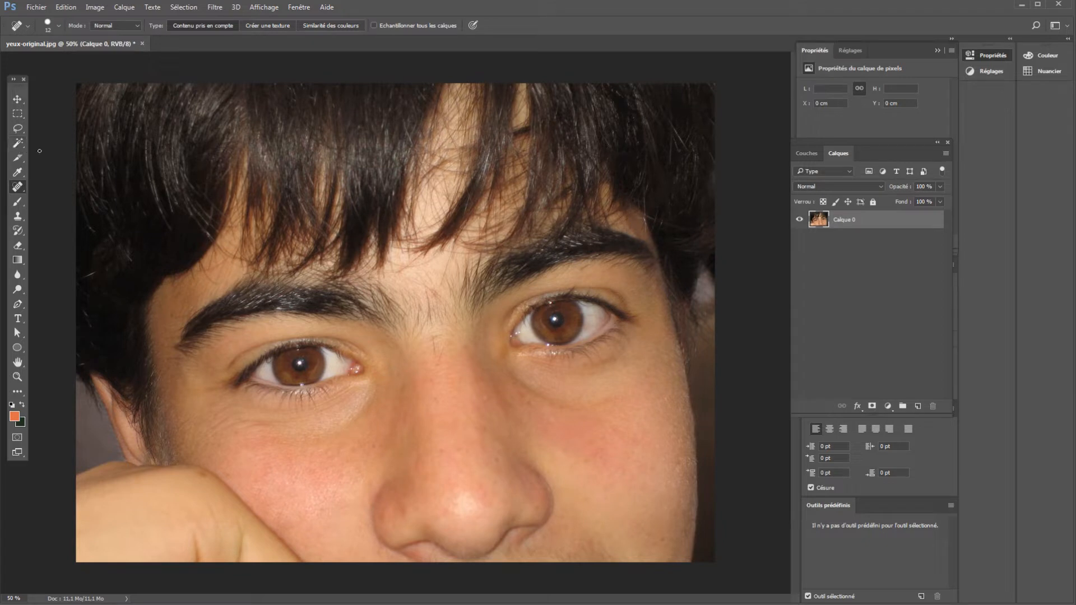
- Try selecting the iris of the photo's left eye with the Magic Wand, and deselect it
left_click(17, 144)
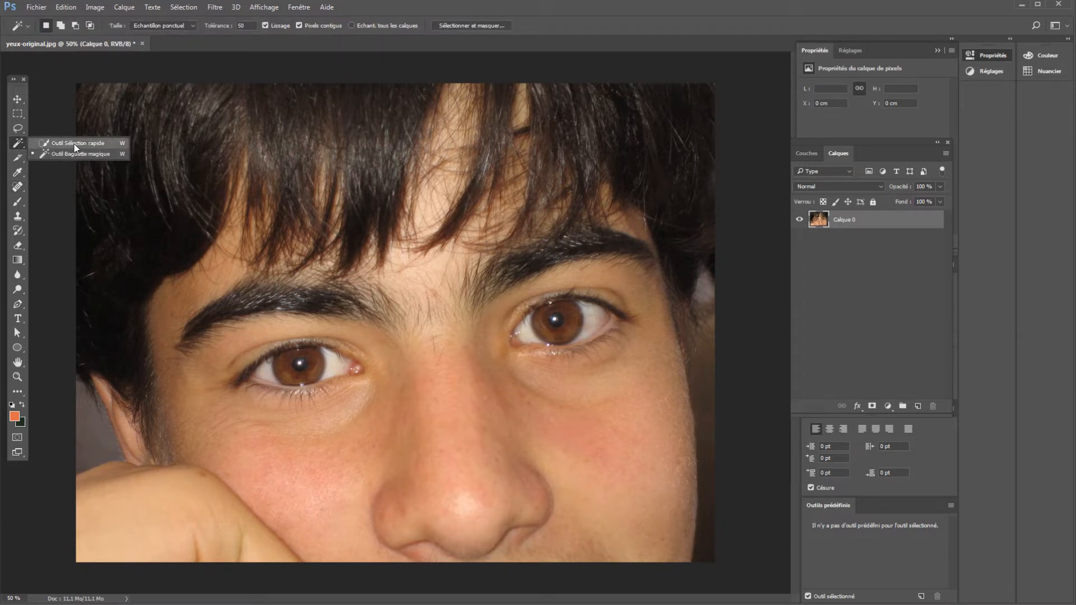
left_click(284, 367)
left_click(285, 367)
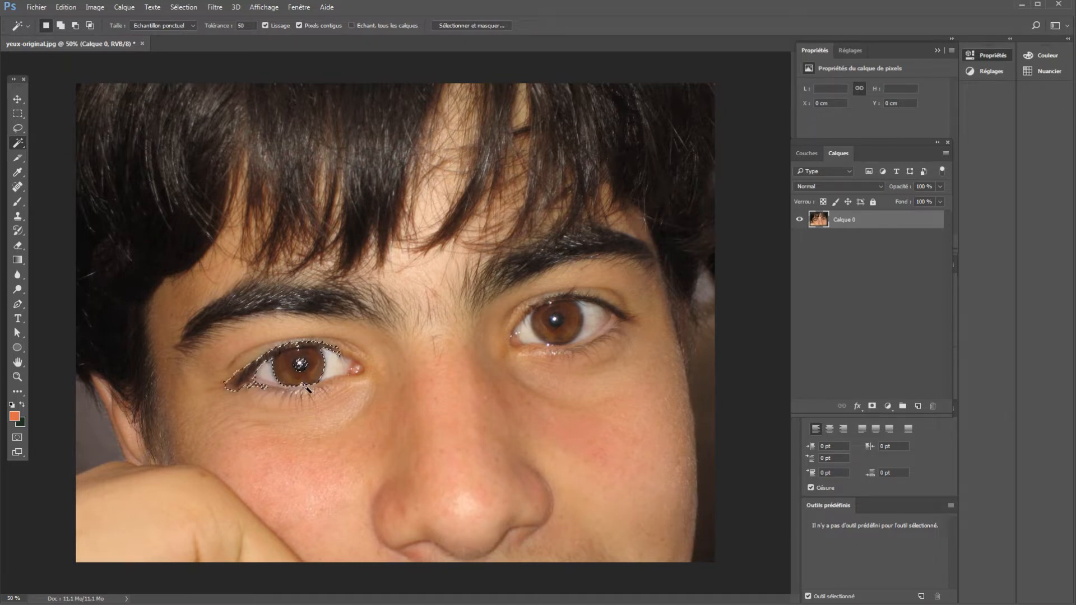
left_click(20, 129)
right_click(293, 284)
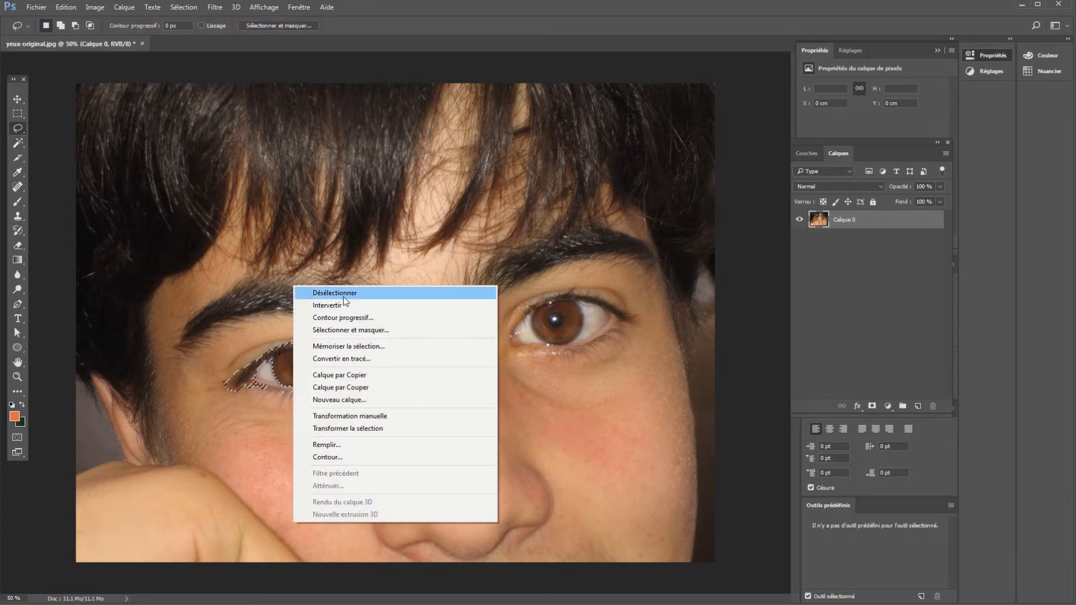
left_click(334, 292)
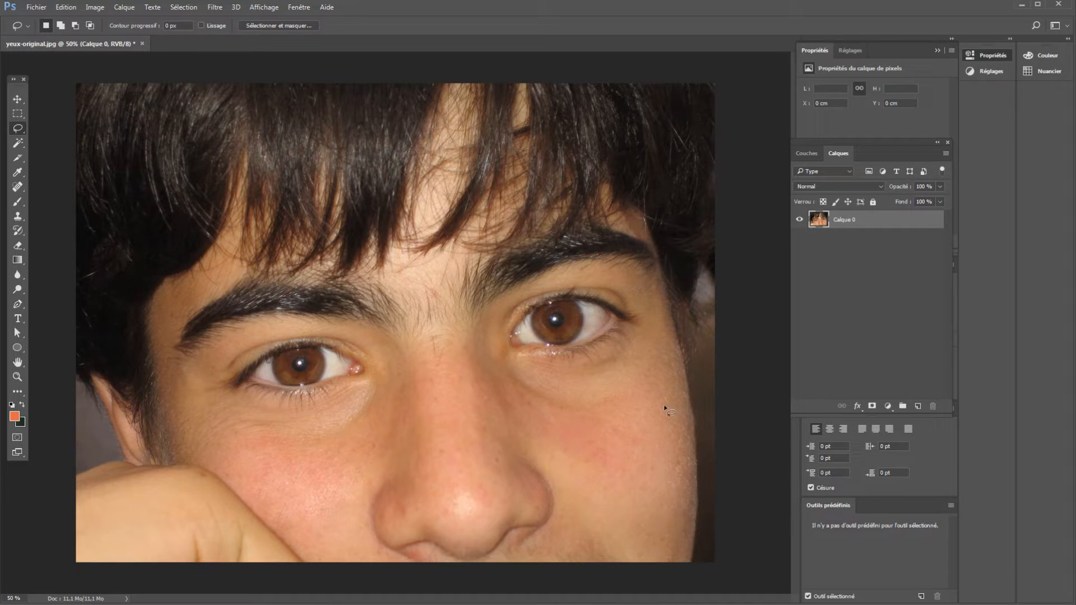
- Activate the Ellipse shape tool
left_click(19, 349)
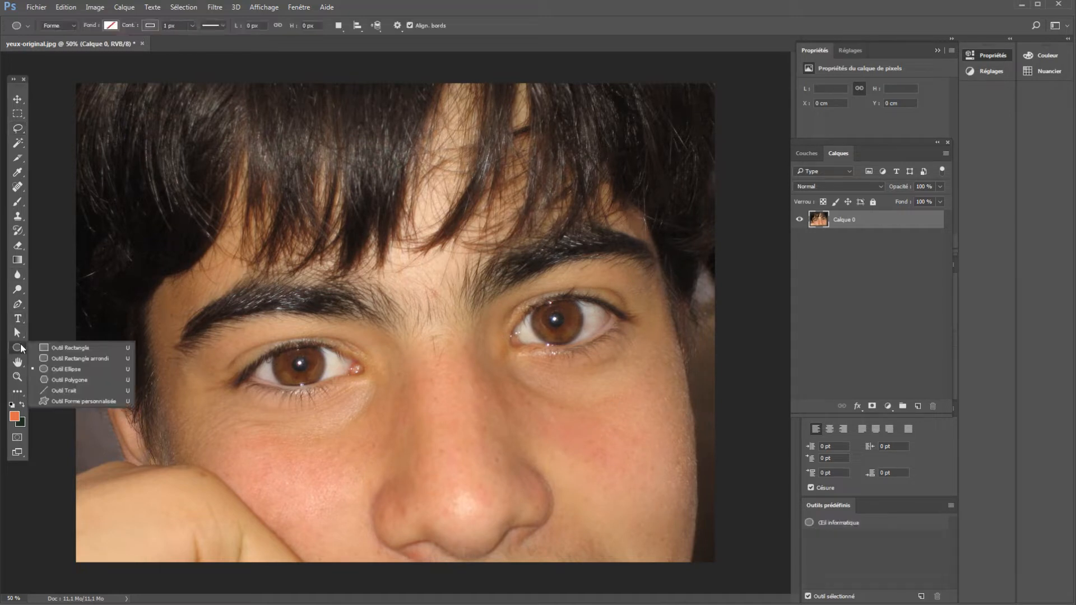
left_click(52, 368)
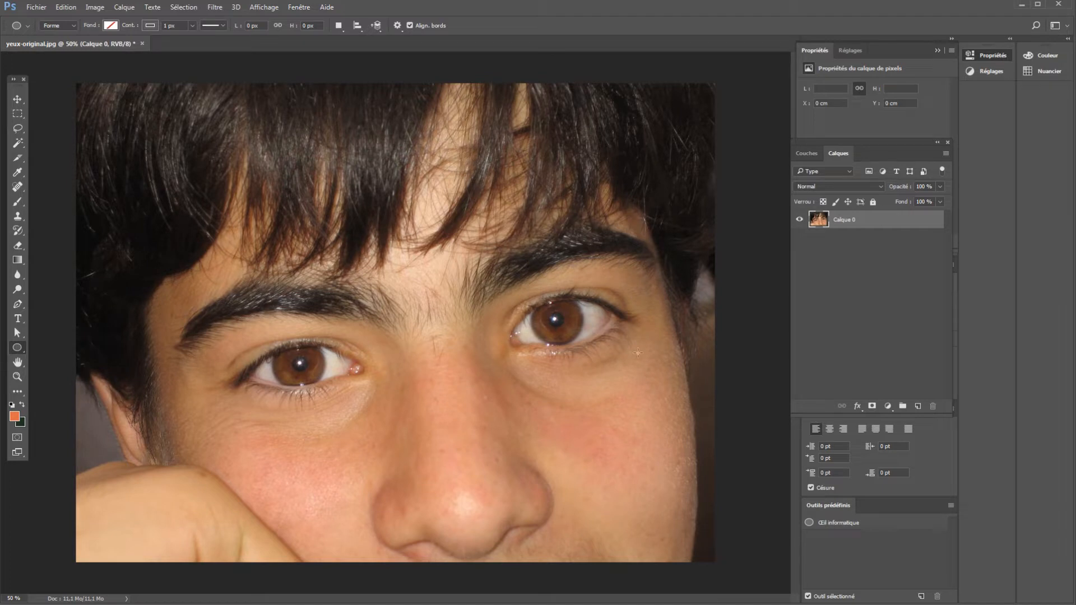
right_click(861, 221)
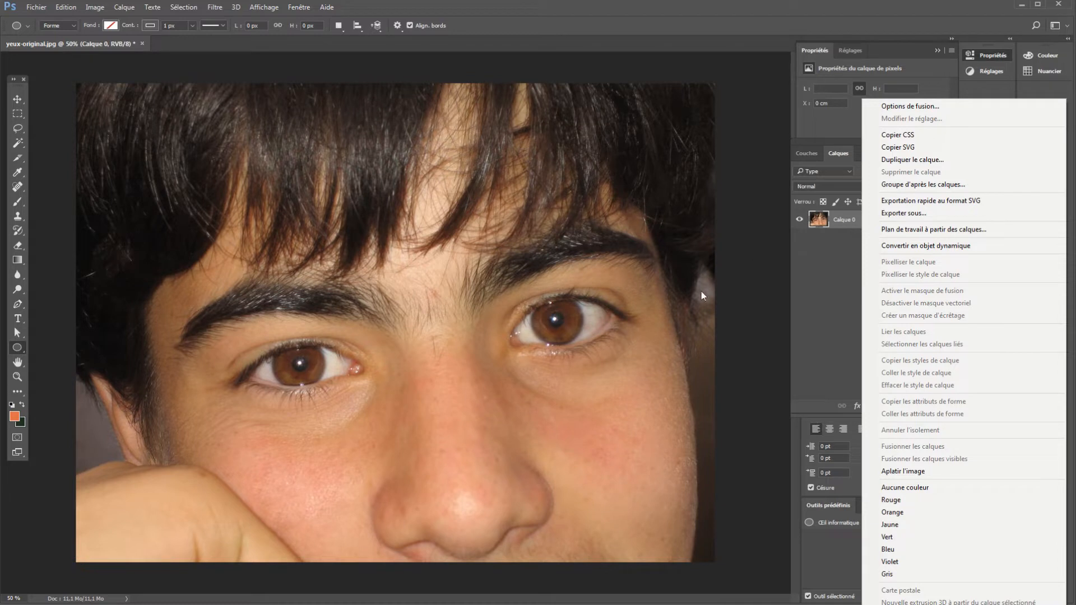
left_click(798, 291)
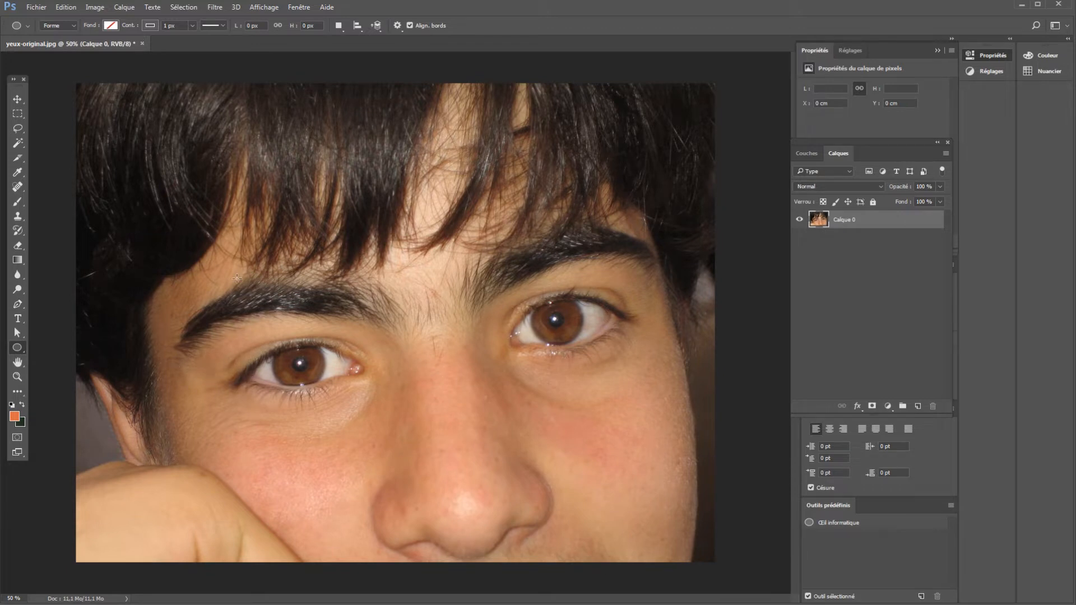
- Draw a trial ellipse about 108 by 110 px over the eyebrow above the photo's left eye, and undo it
left_click_drag(237, 277, 267, 310)
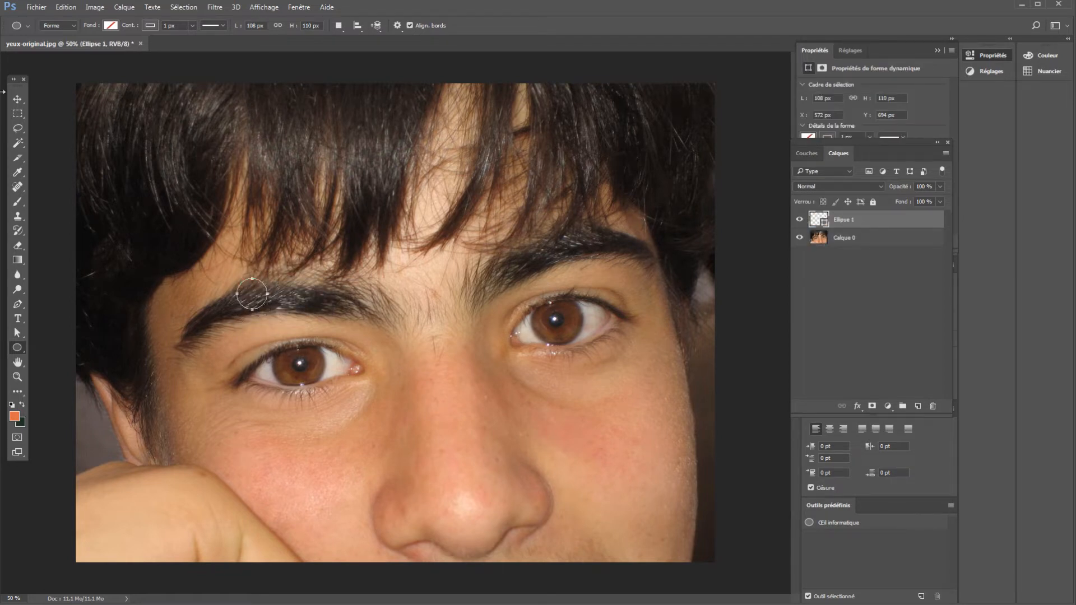
left_click(66, 8)
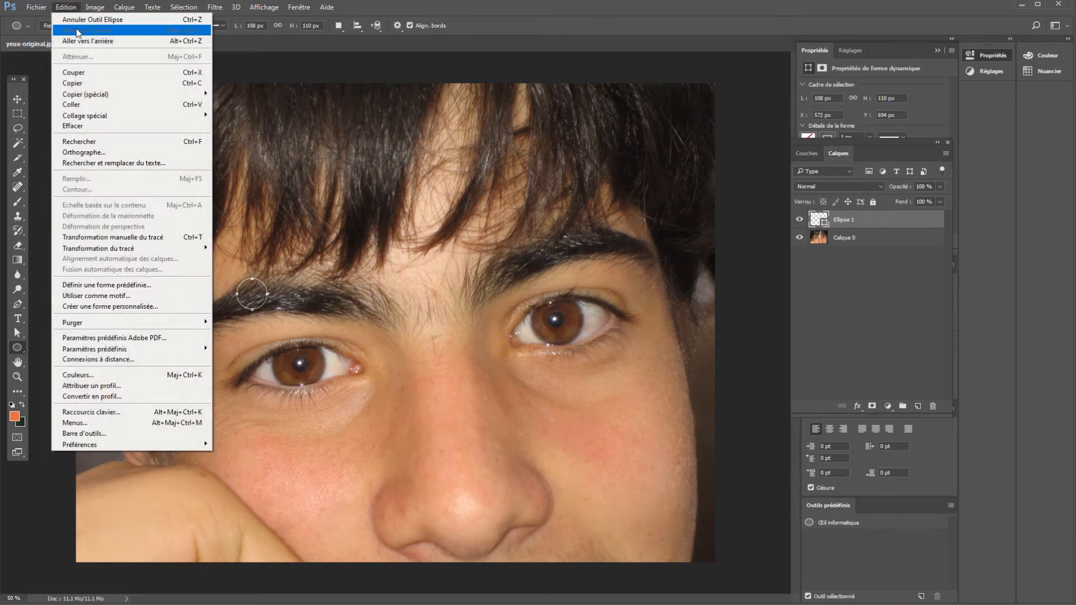
left_click(79, 19)
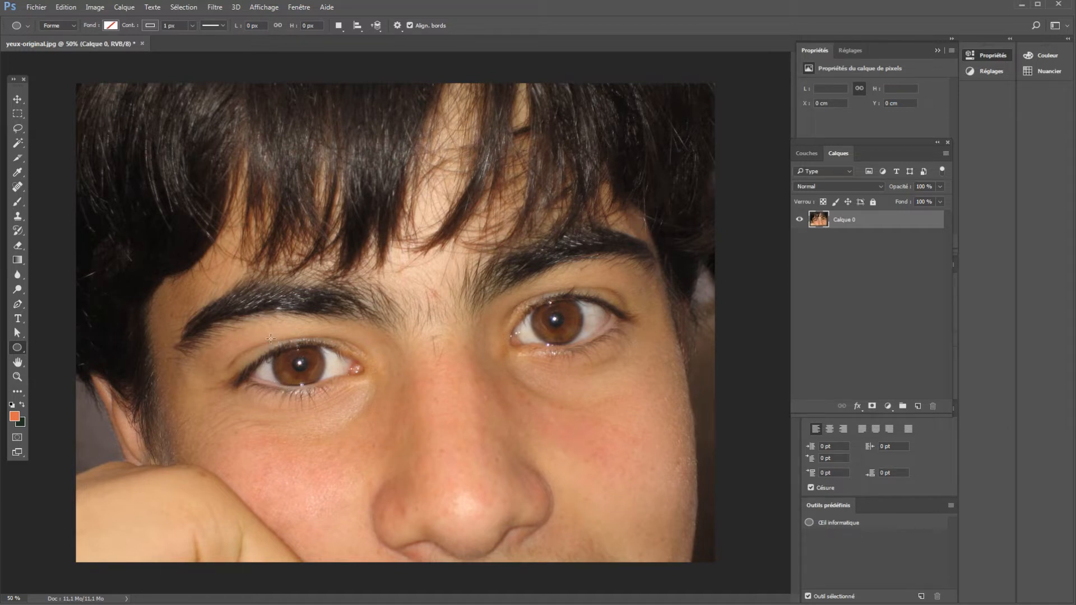
- Draw an ellipse about 192 by 170 px around the iris of the photo's left eye and convert it into a new selection
left_click_drag(270, 339, 325, 388)
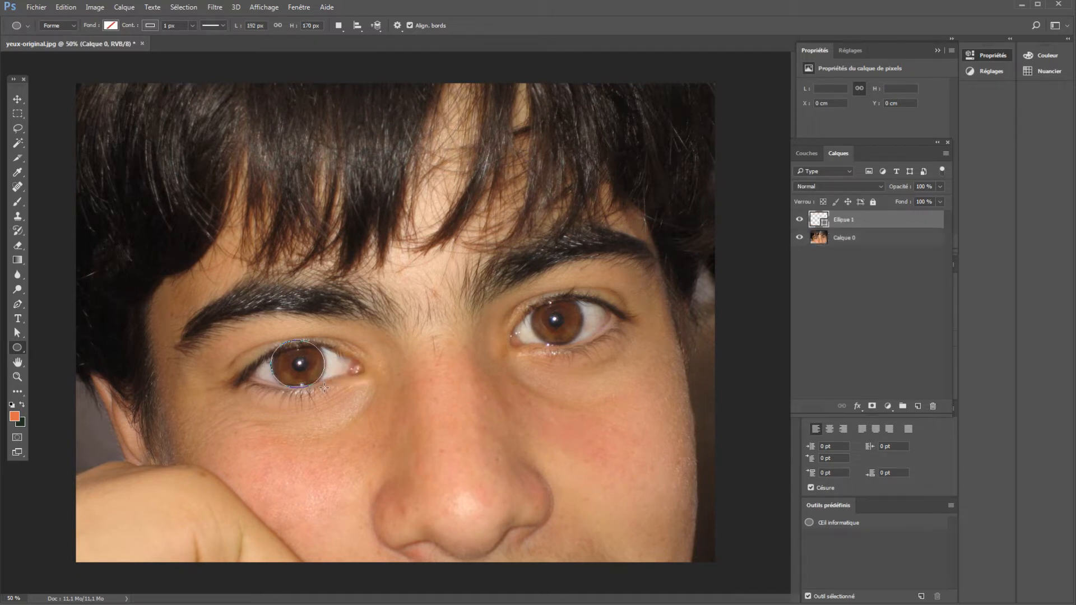
right_click(302, 358)
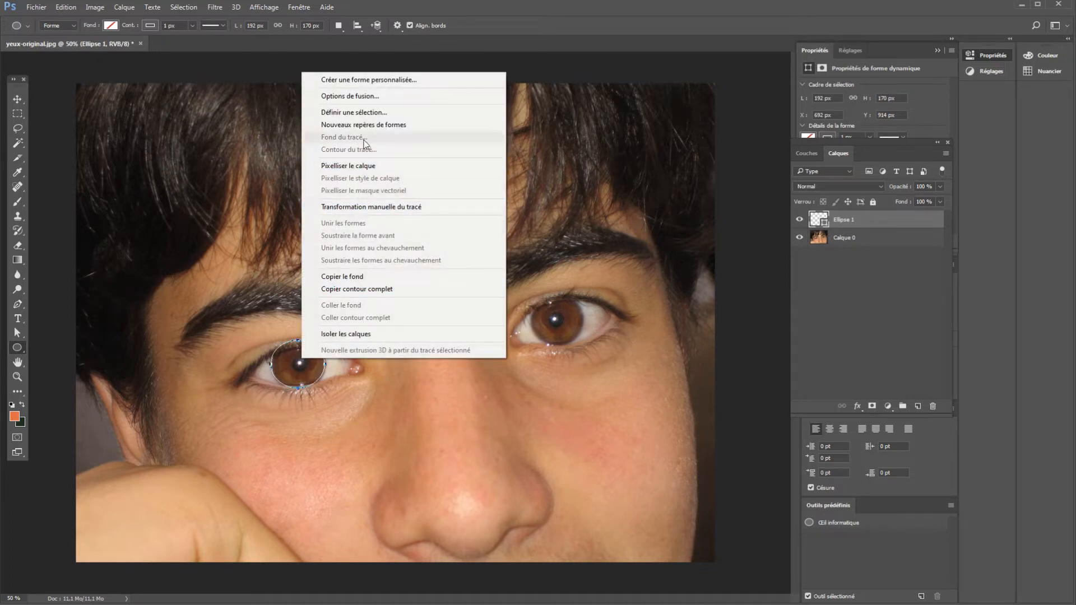
left_click(362, 113)
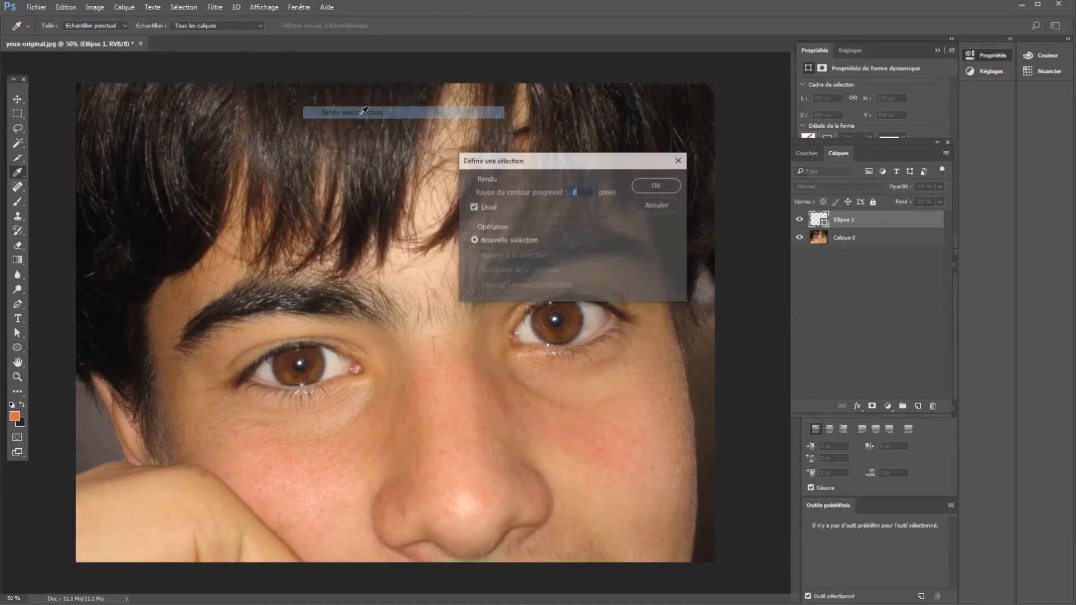
left_click(677, 186)
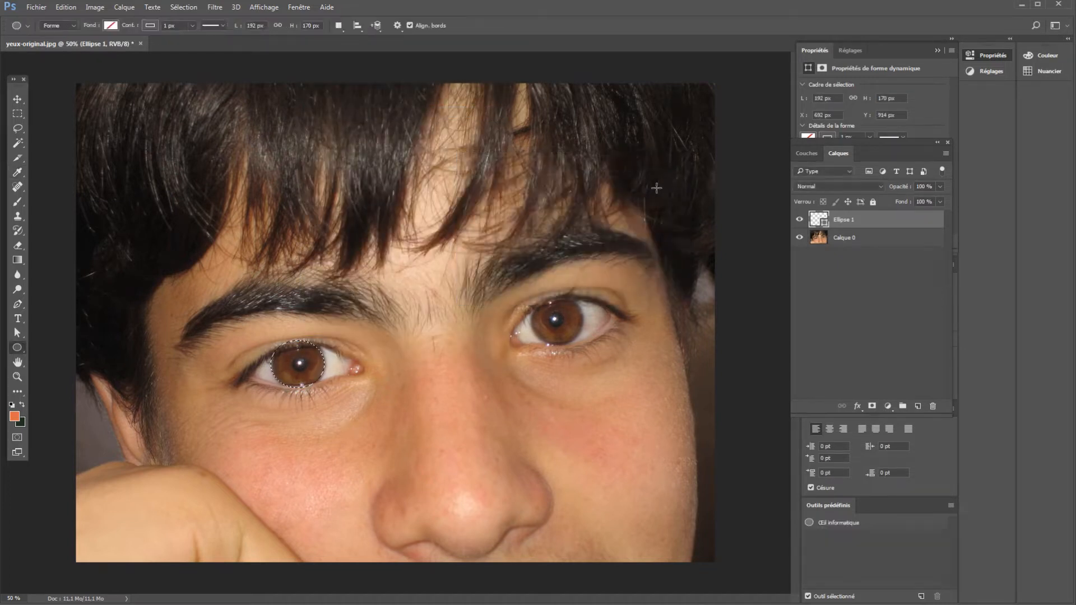
- Copy the selected iris of the photo's left eye from Calque 0 and paste it as its own layer
left_click(66, 7)
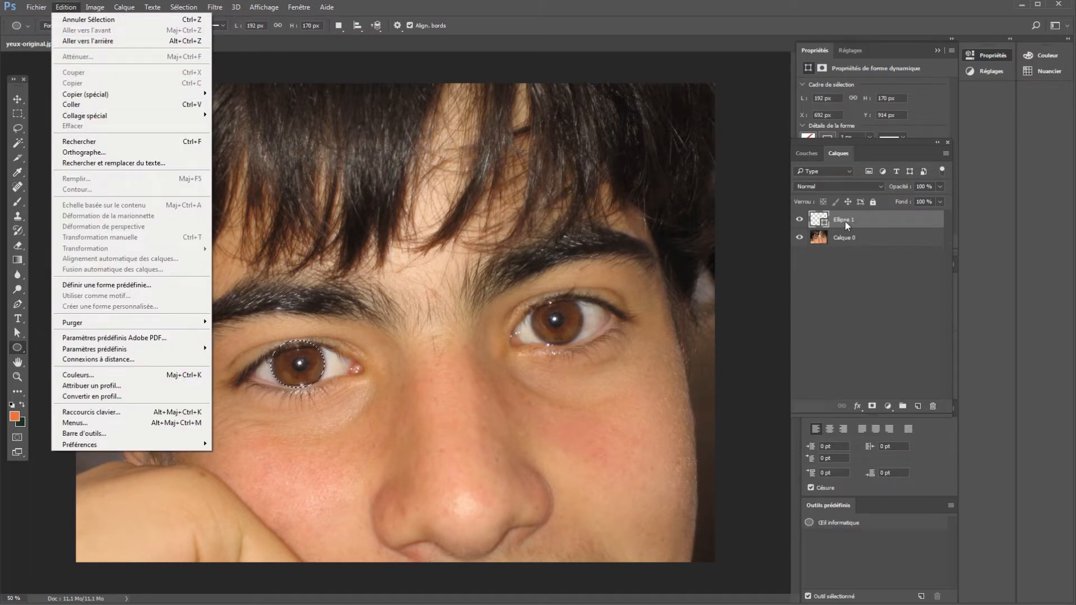
left_click(855, 238)
left_click(856, 239)
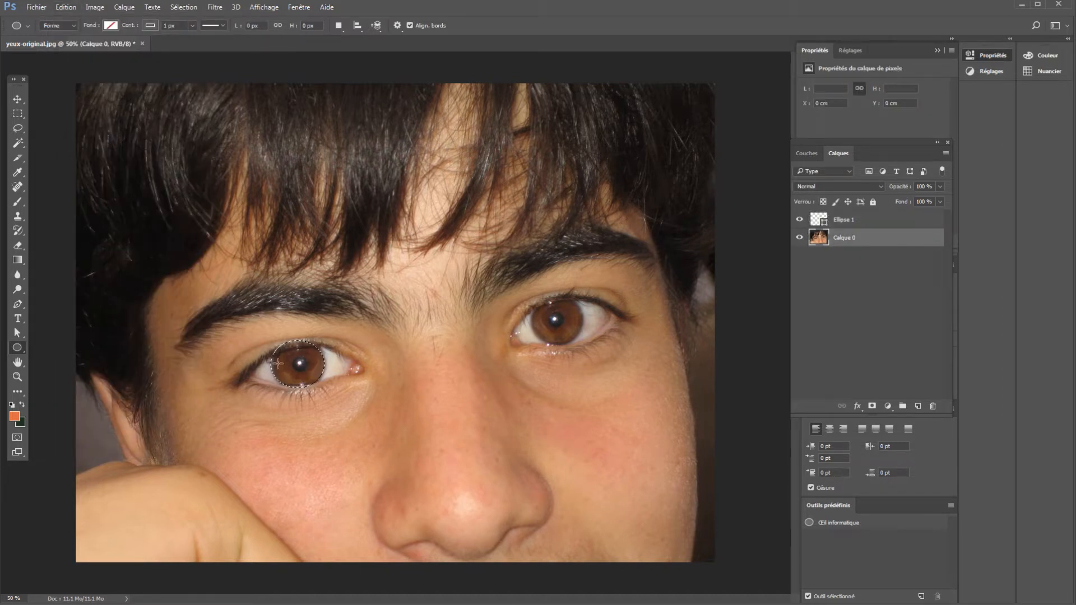
left_click(56, 10)
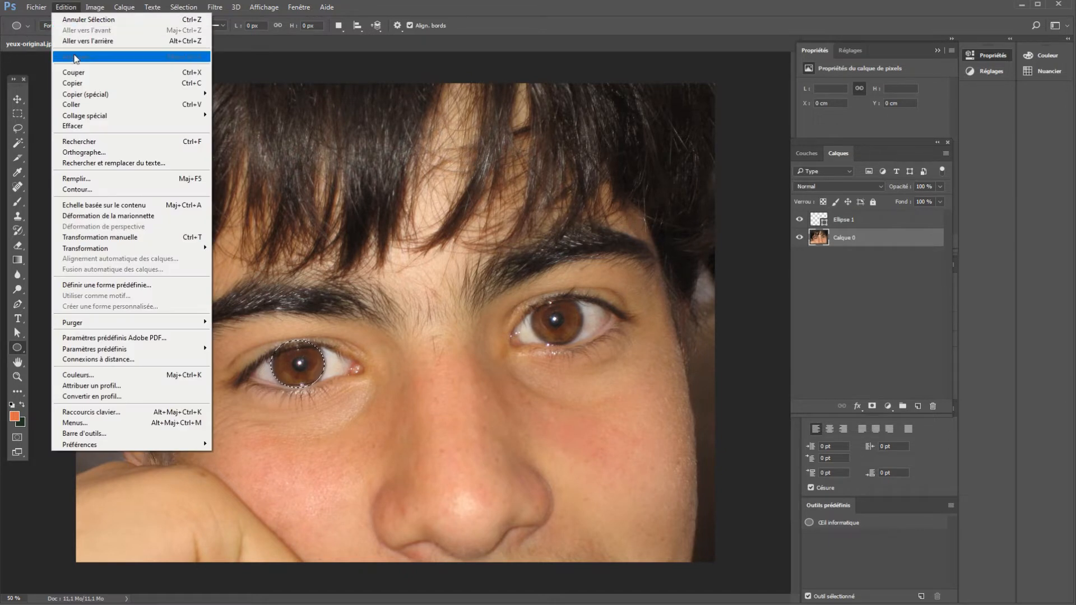
left_click(76, 87)
left_click(65, 7)
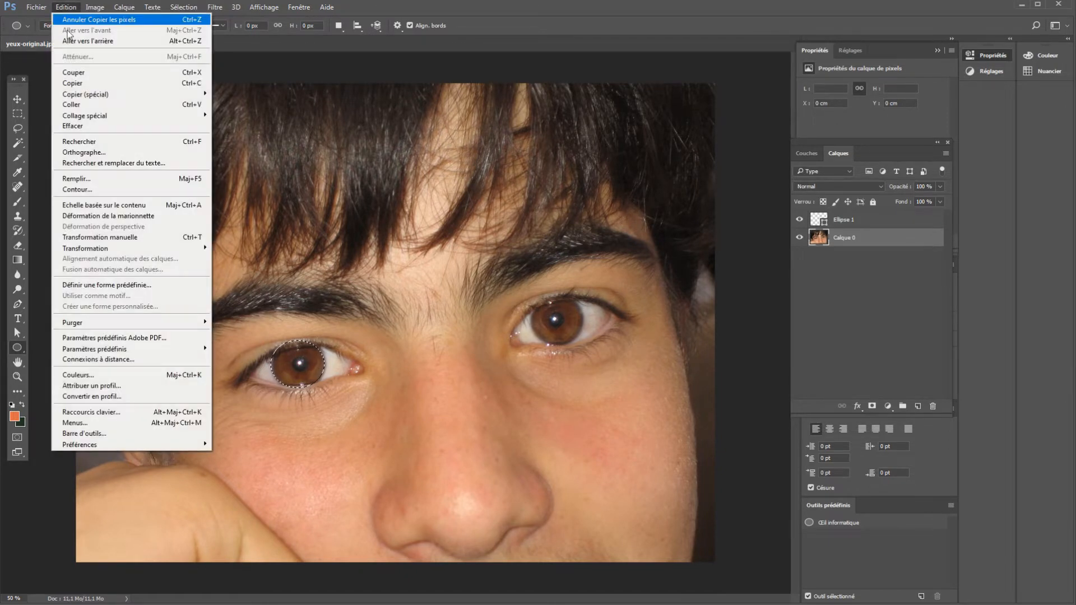
left_click(99, 106)
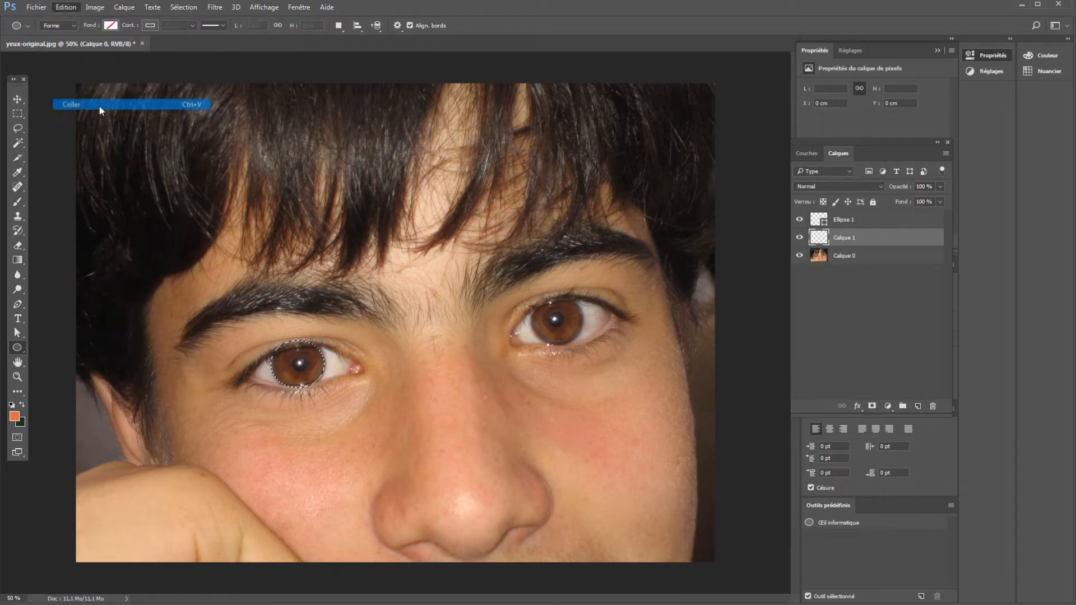
- Delete the Ellipse 1 shape layer and check the copied iris alone by briefly hiding the photo layer Calque 0
left_click(860, 224)
right_click(860, 223)
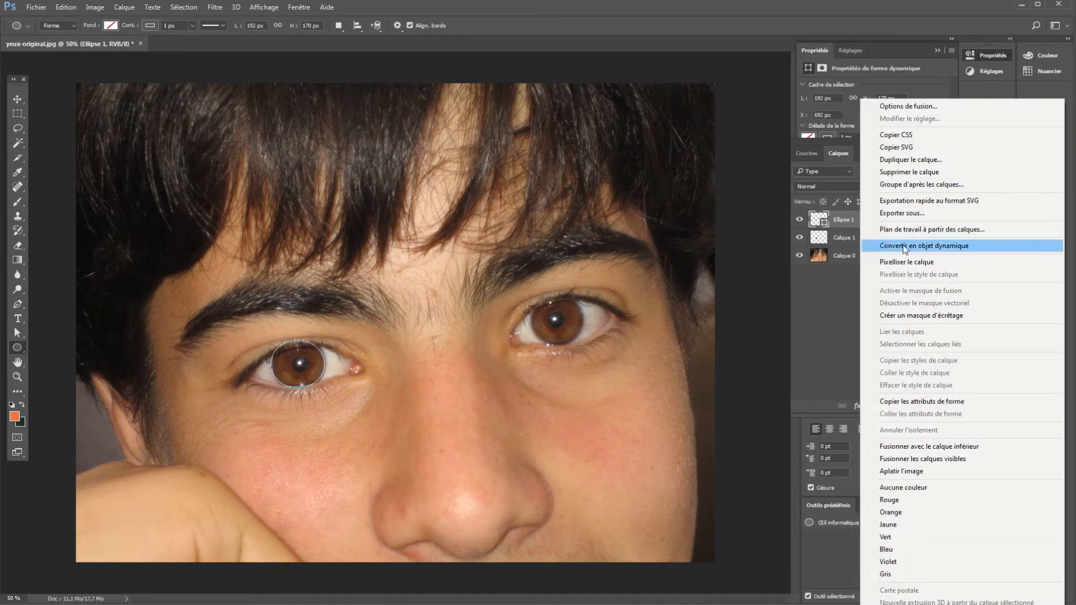
left_click(910, 172)
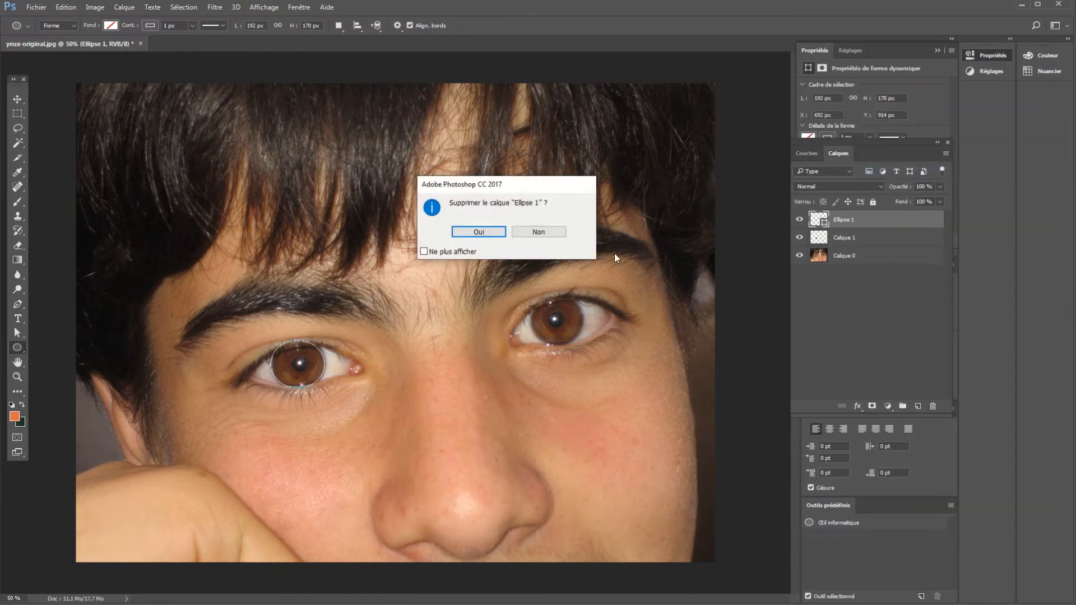
left_click(478, 232)
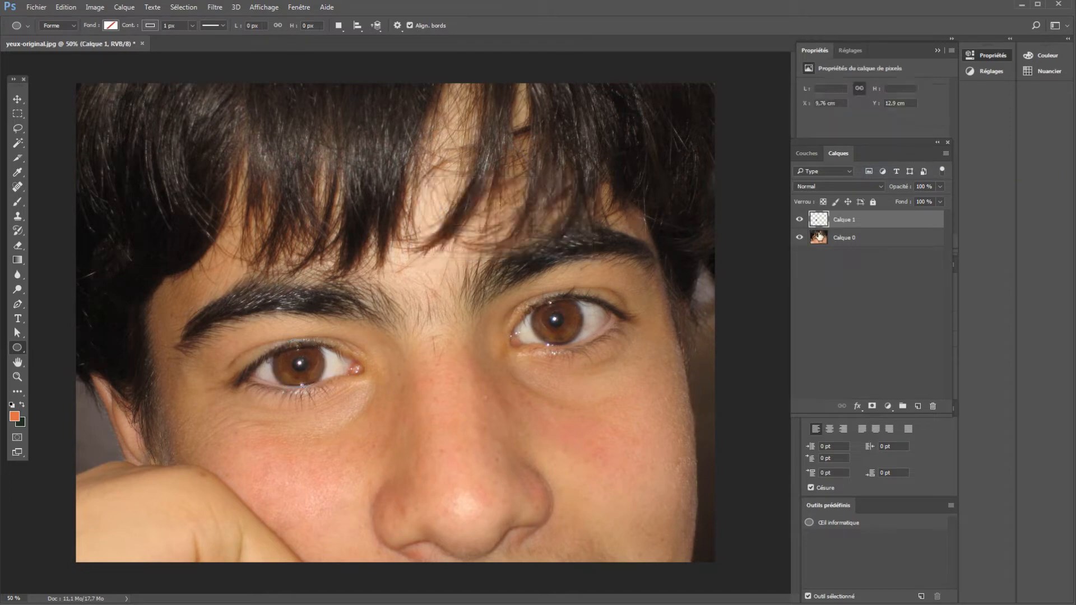
left_click(800, 239)
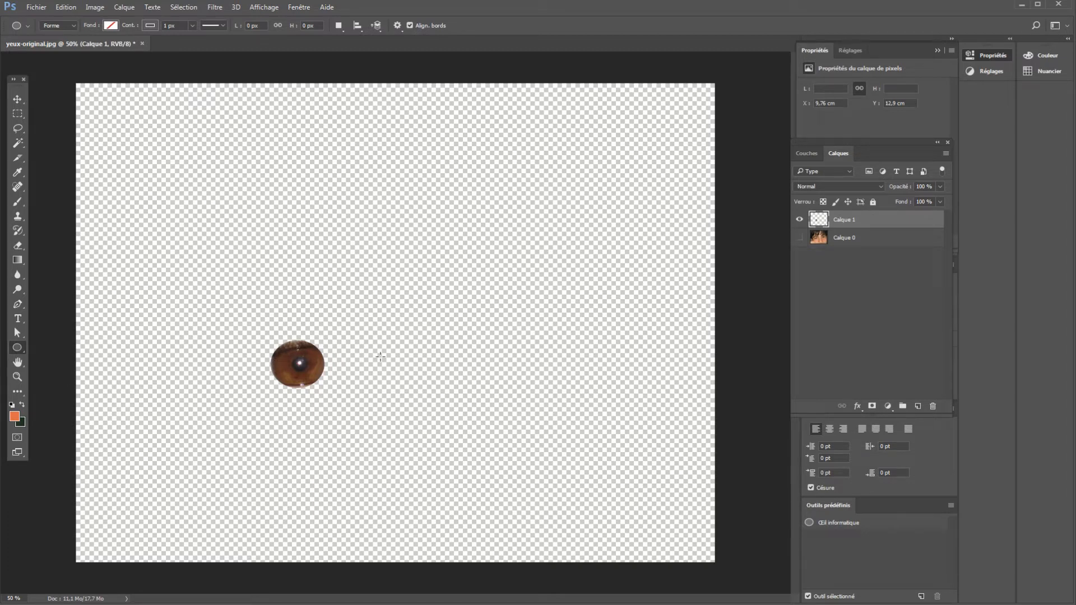
left_click(799, 237)
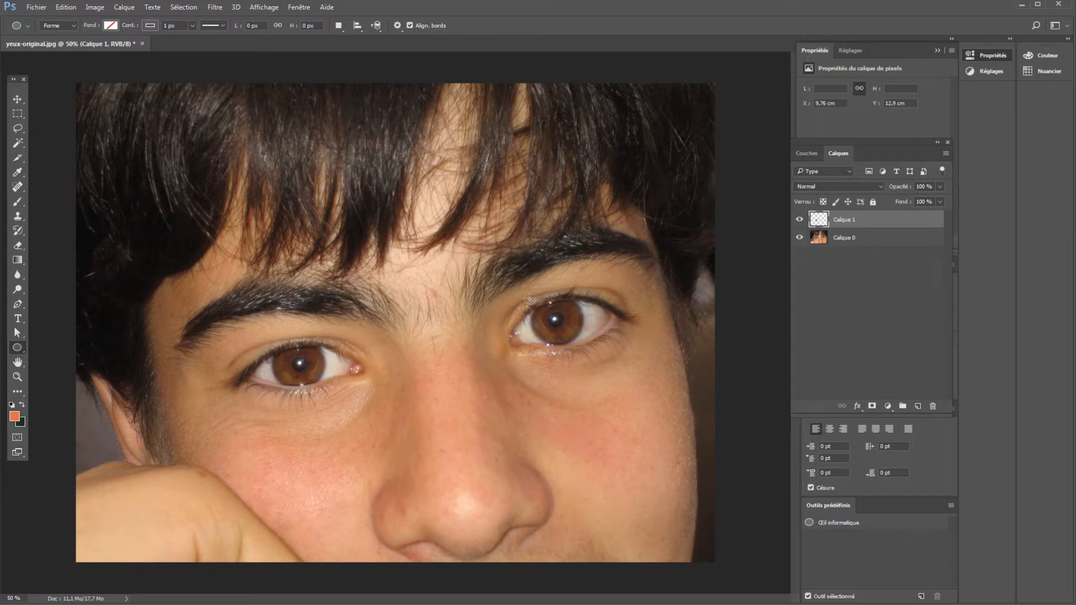
- Draw an ellipse about 194 by 168 px around the iris of the photo's right eye and convert it into a new selection
left_click_drag(529, 298, 584, 344)
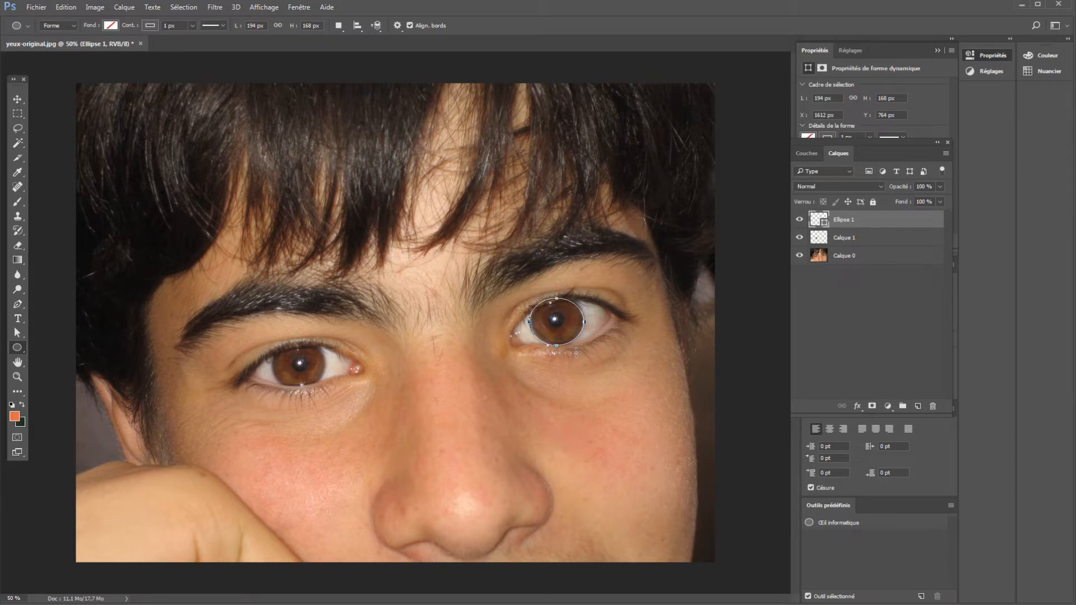
right_click(554, 322)
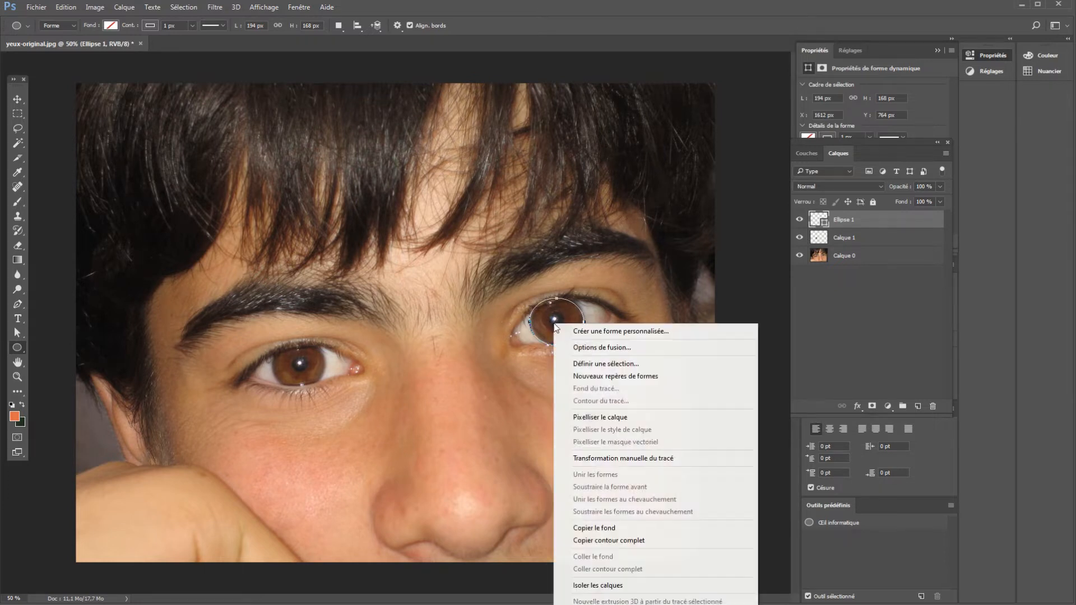
left_click(626, 370)
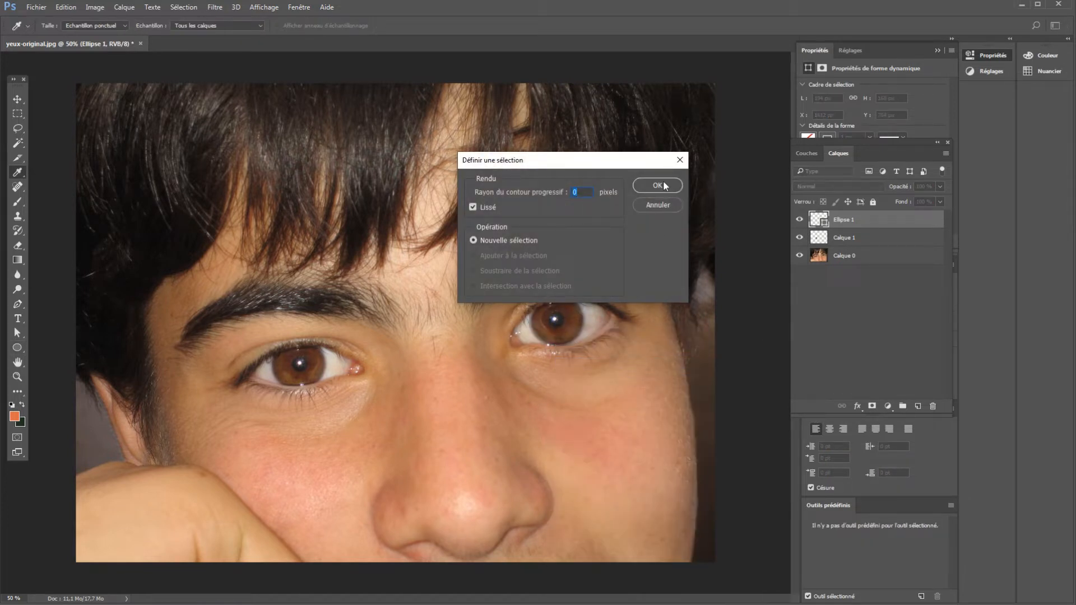
left_click(658, 186)
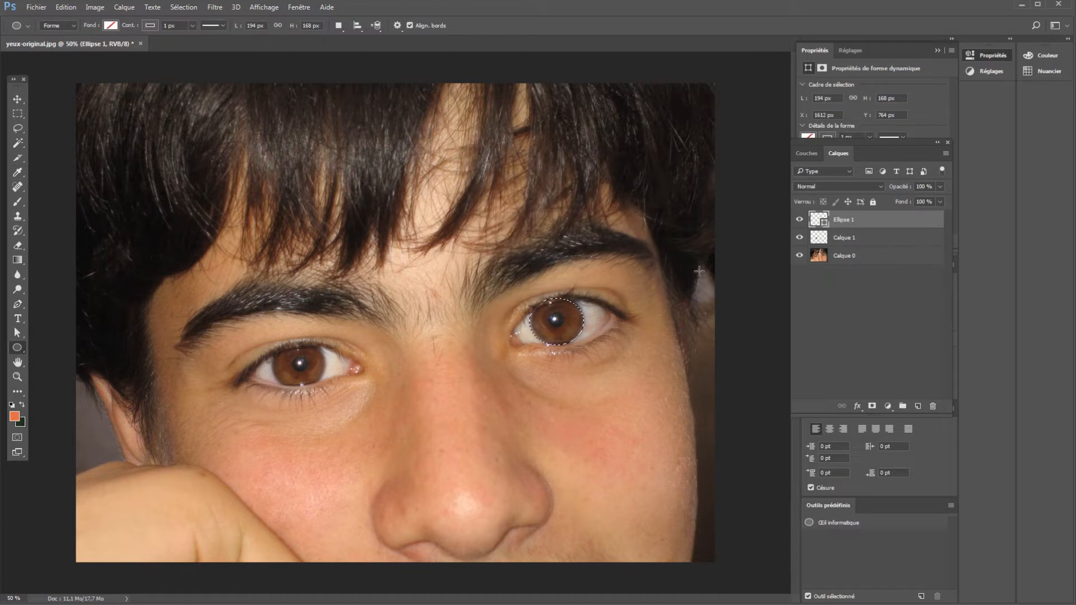
- Copy the selected iris of the photo's right eye from Calque 0 and paste it as its own layer
left_click(878, 257)
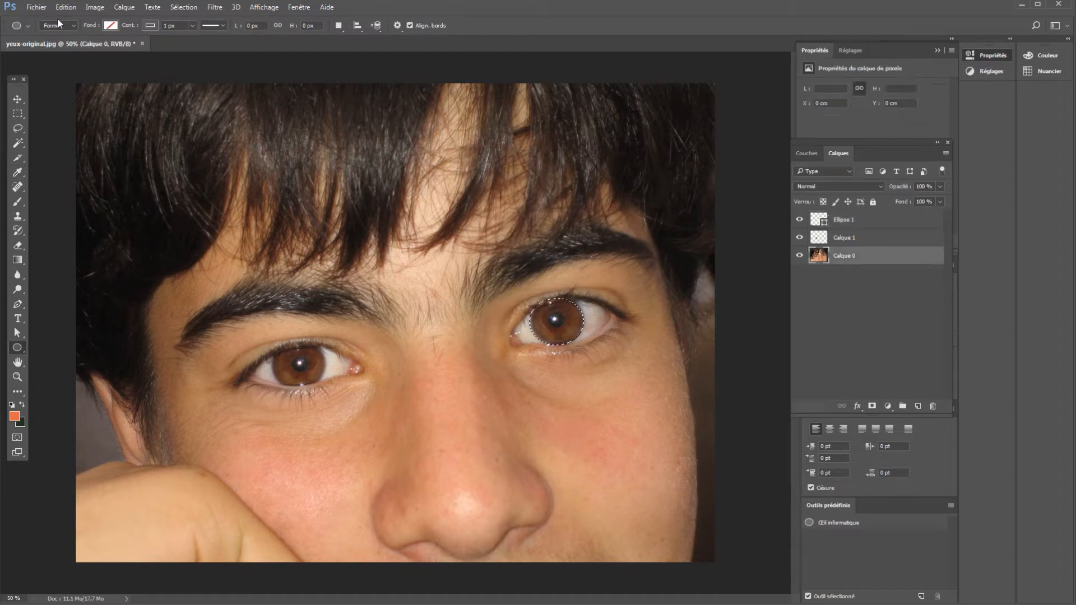
left_click(66, 7)
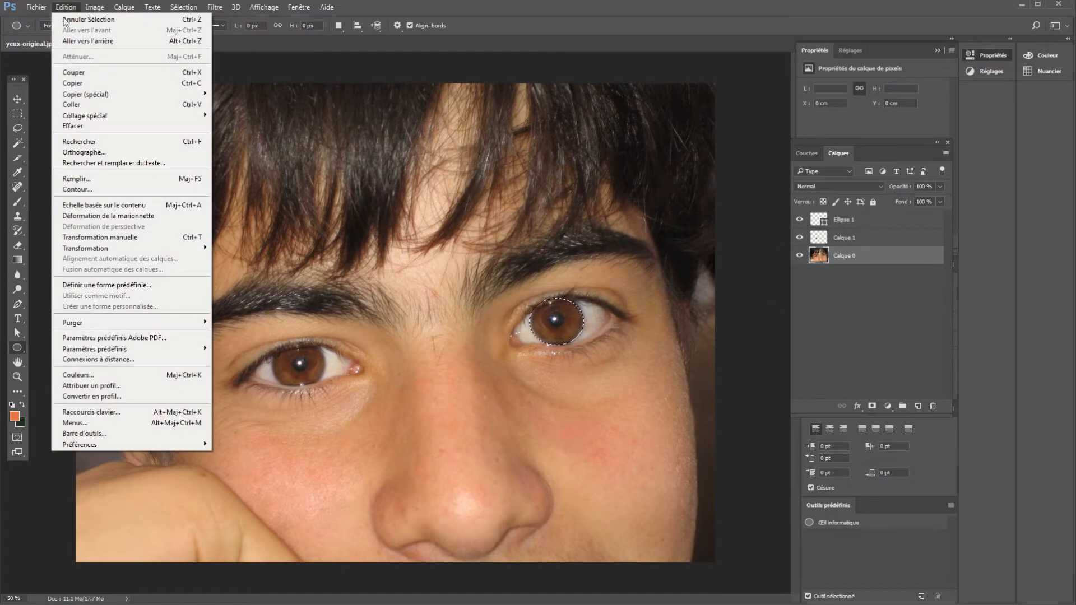
left_click(56, 11)
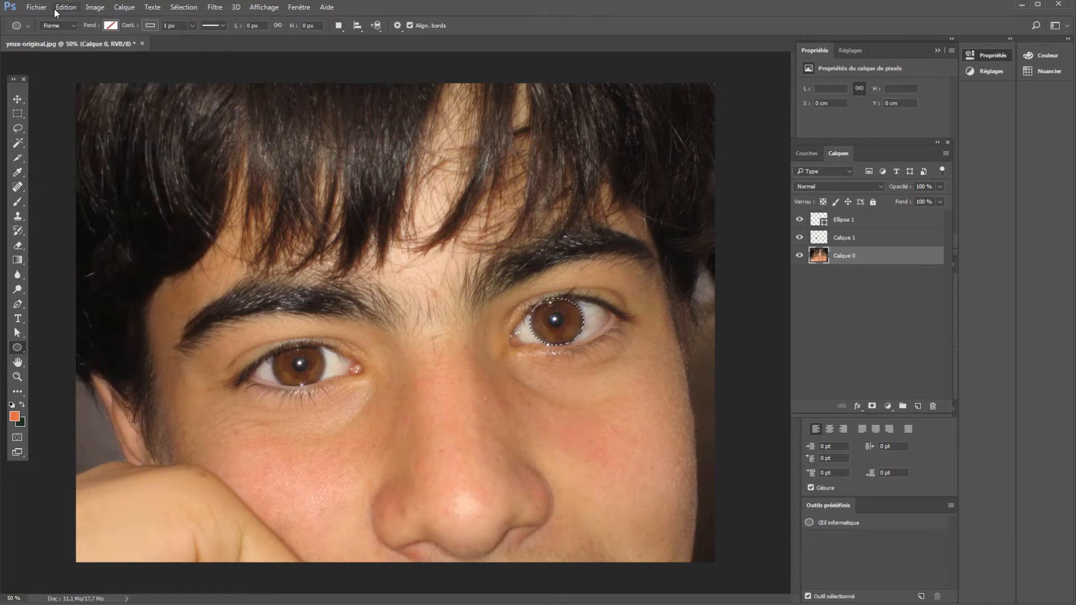
left_click(56, 11)
left_click(71, 101)
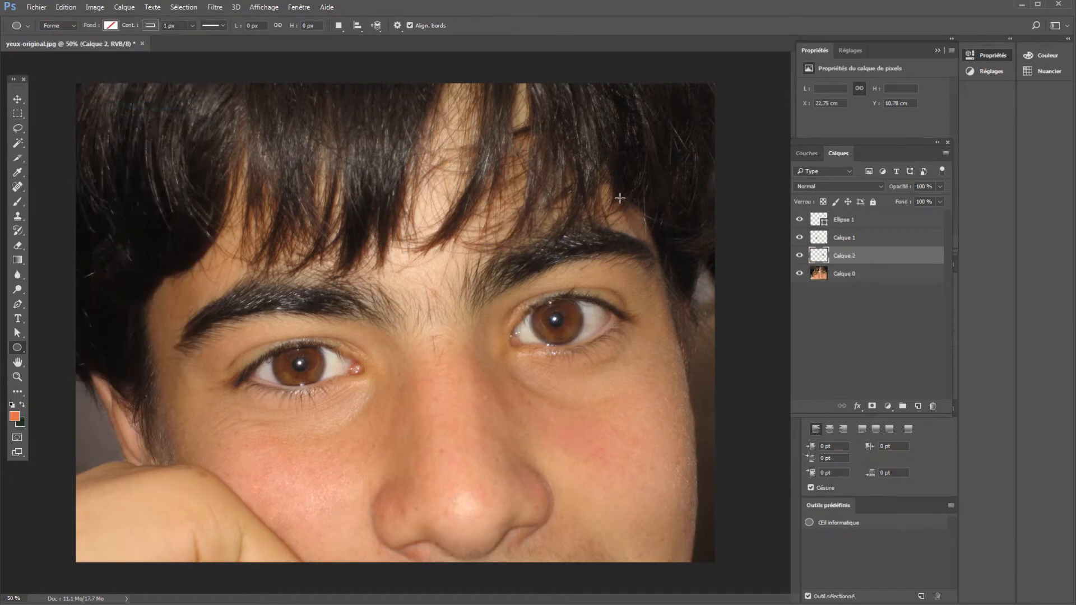
- Delete the Ellipse 1 shape layer
left_click(870, 221)
right_click(870, 221)
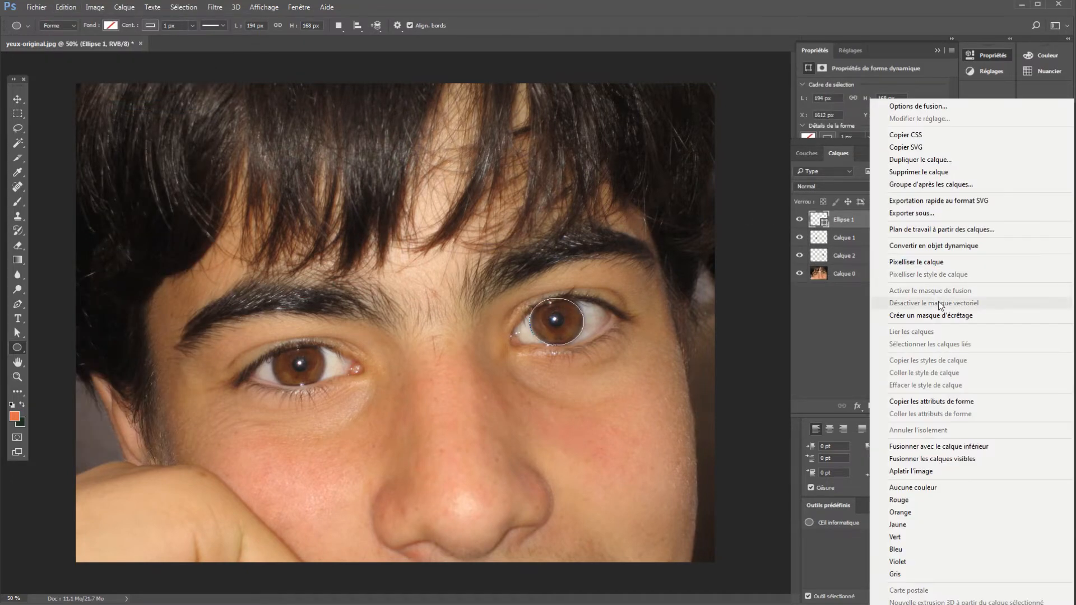
left_click(912, 174)
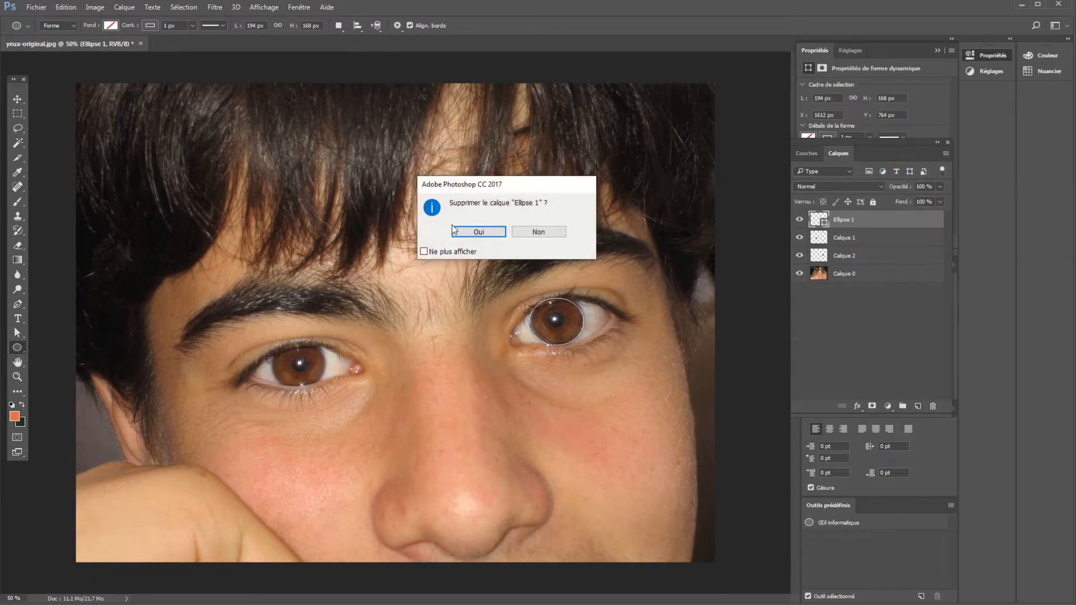
left_click(498, 231)
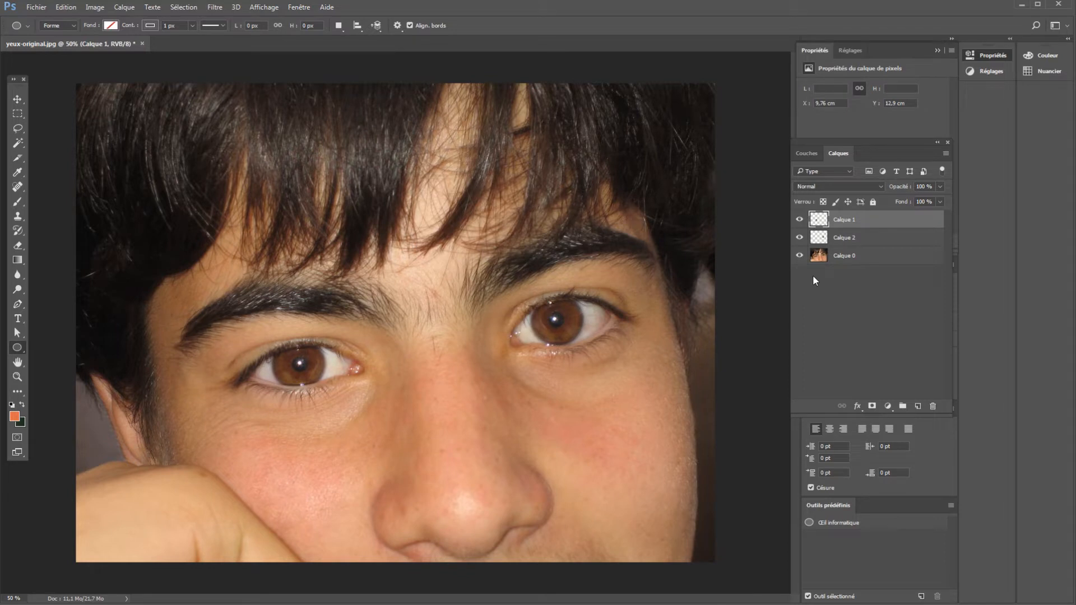
- Hide the photo layer Calque 0 and merge Calque 1 down into Calque 2 so both irises share one layer
left_click(799, 255)
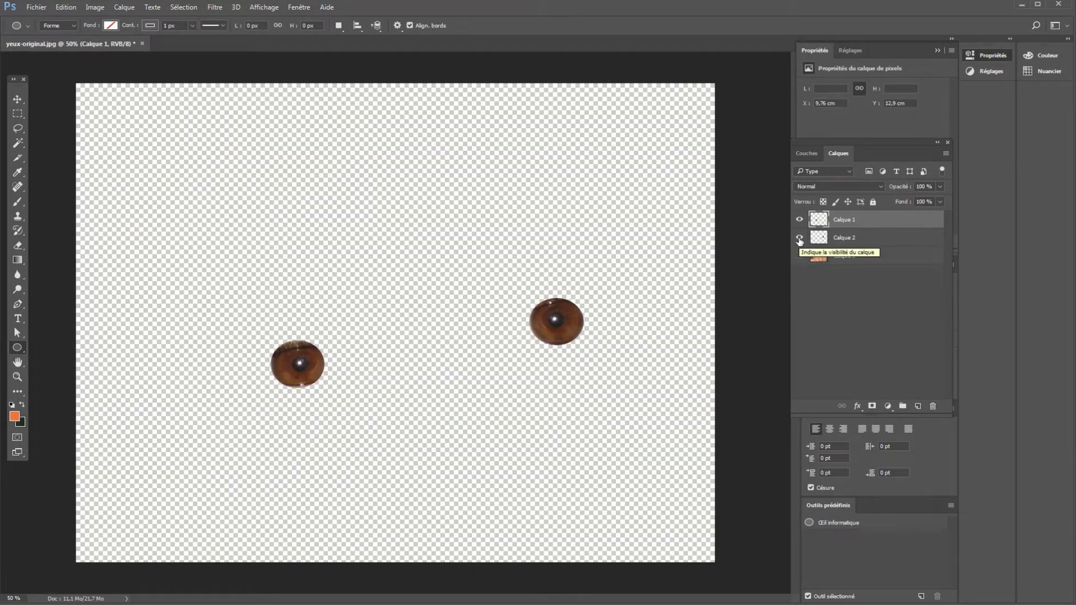
left_click(799, 238)
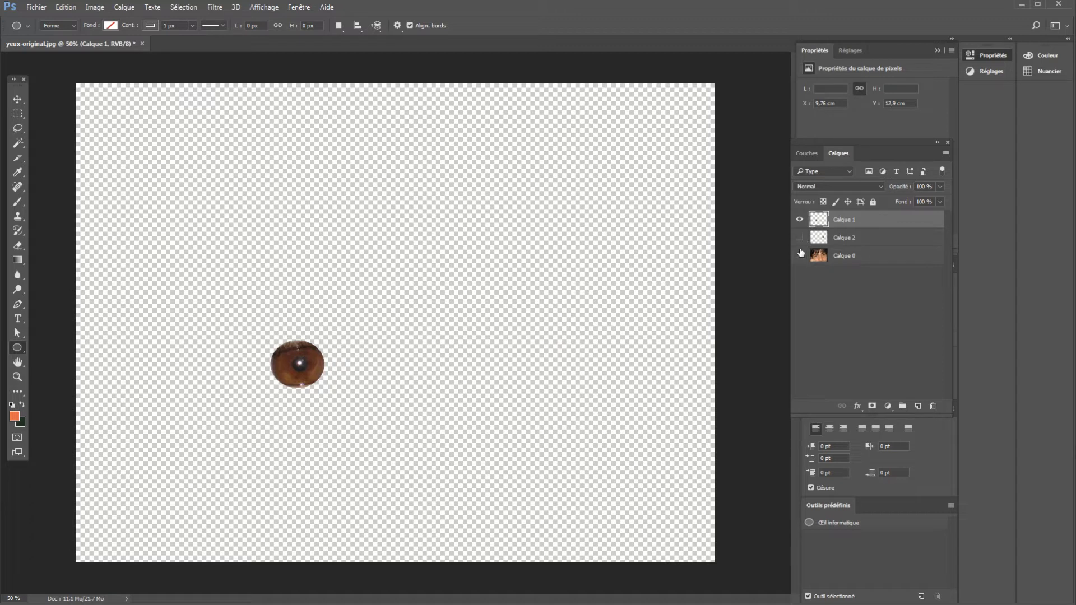
left_click(802, 240)
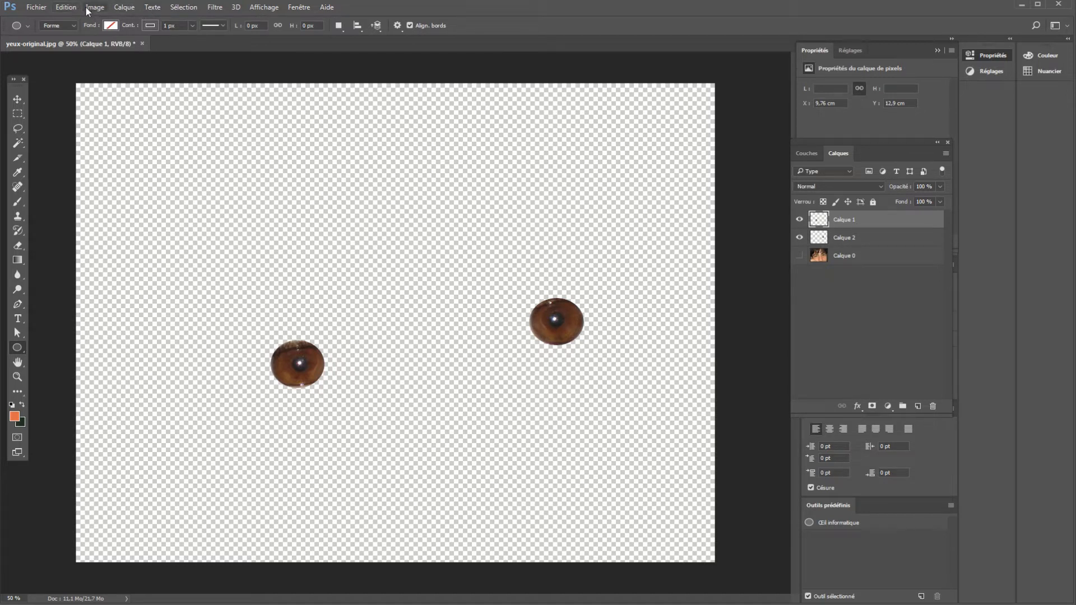
left_click(116, 7)
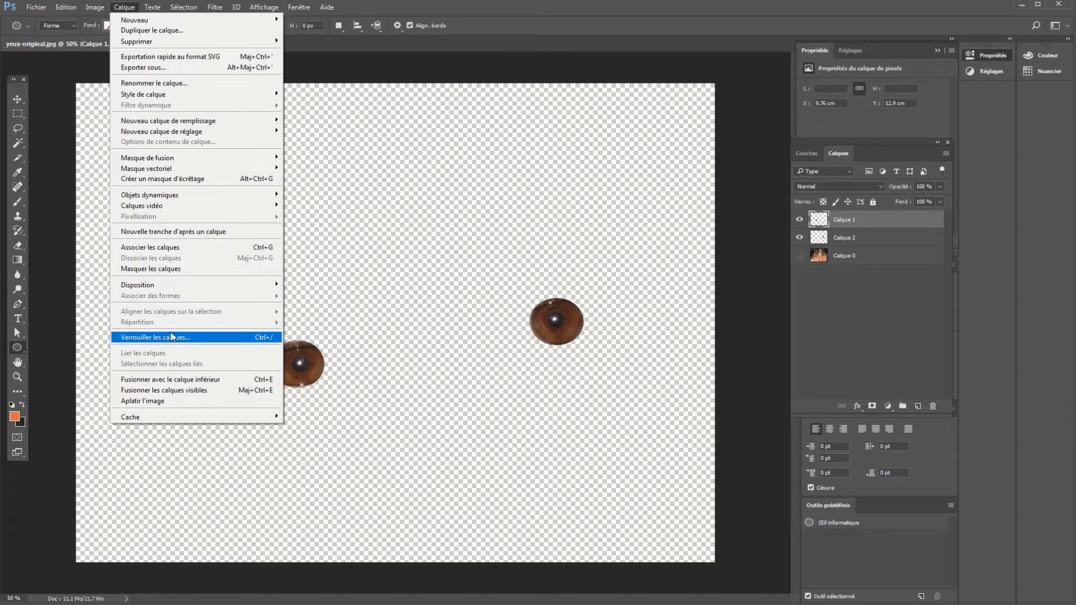
left_click(187, 381)
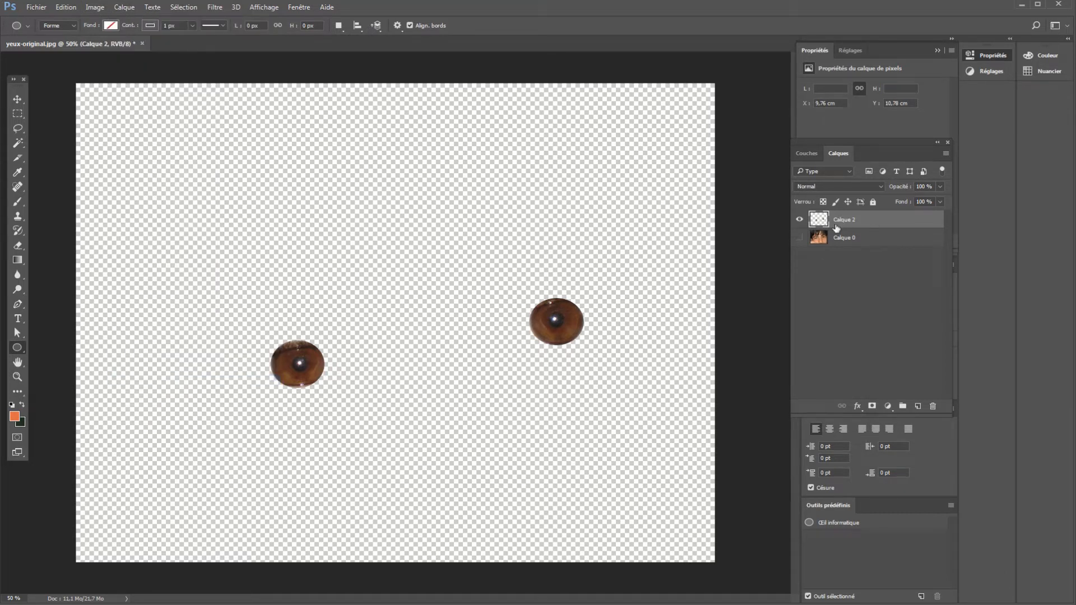
- Check the merged iris layer Calque 2 against the photo by switching the visibility of Calque 2 and Calque 0
left_click(800, 220)
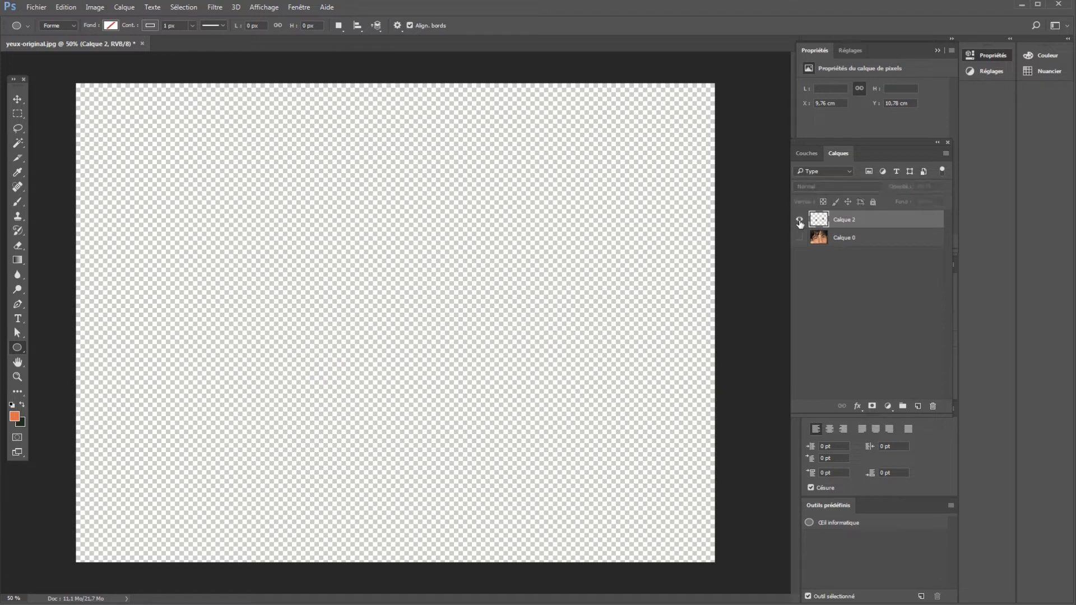
left_click(800, 220)
left_click(799, 238)
left_click(803, 222)
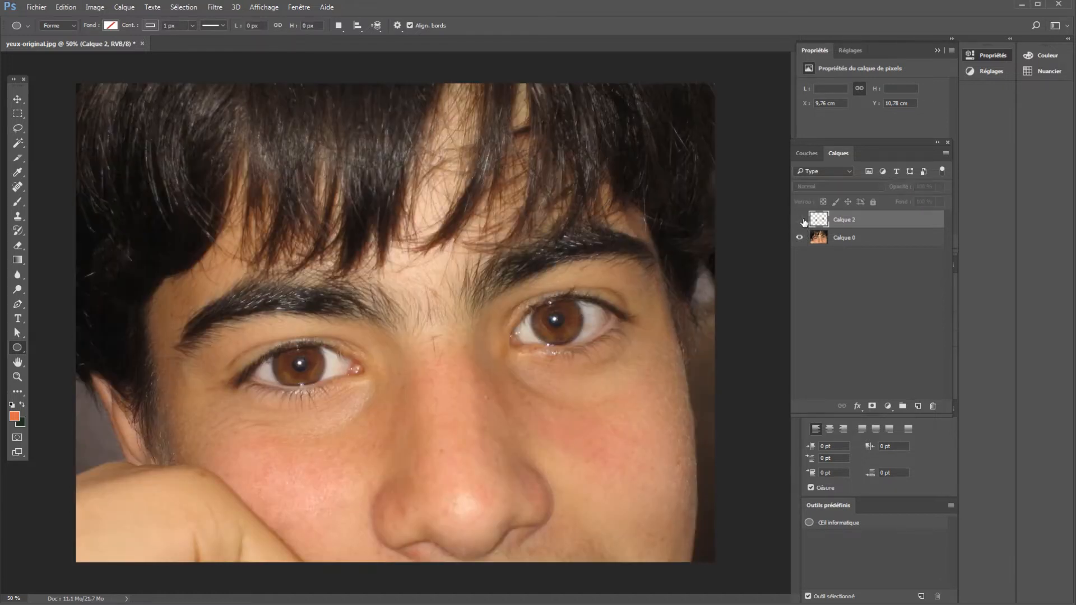
left_click(801, 221)
left_click(800, 220)
left_click(800, 223)
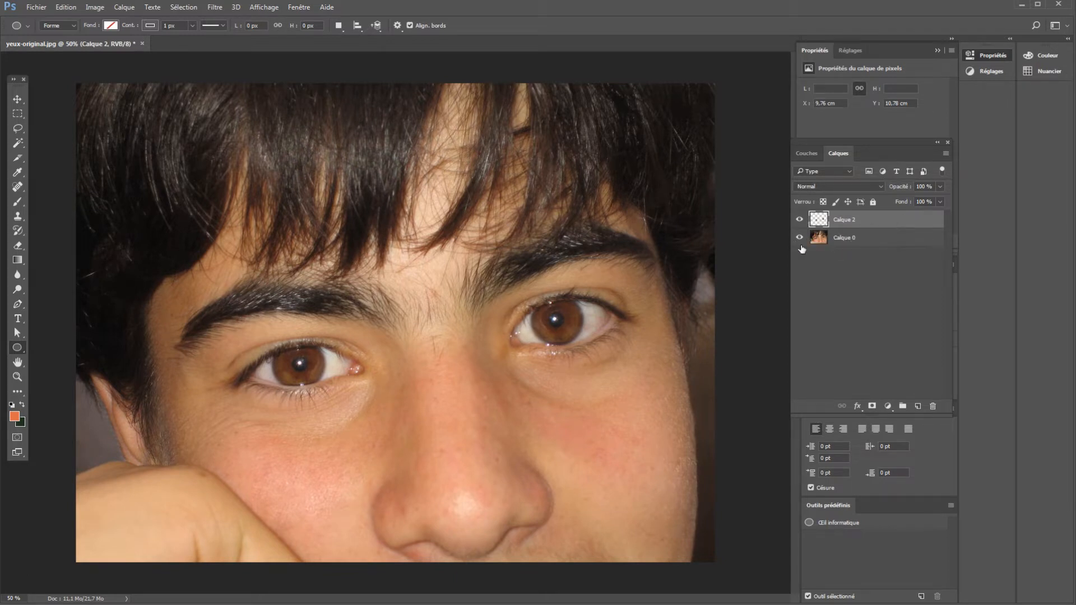
left_click(940, 202)
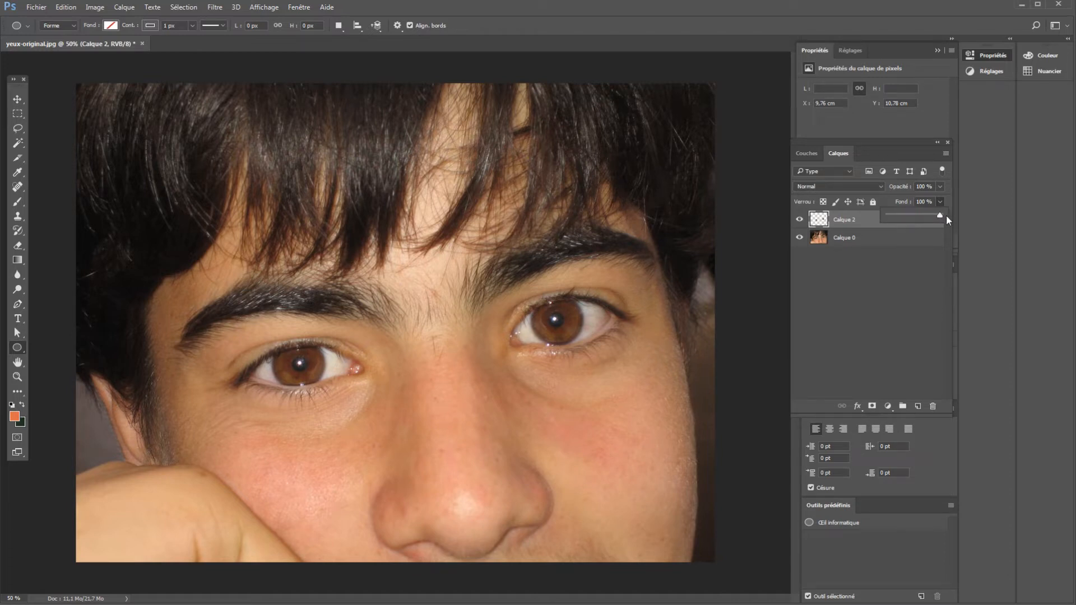
- Hide Calque 0 and trace a closed Pen path around the eyelid area overlapping the top of the left iris
left_click(799, 238)
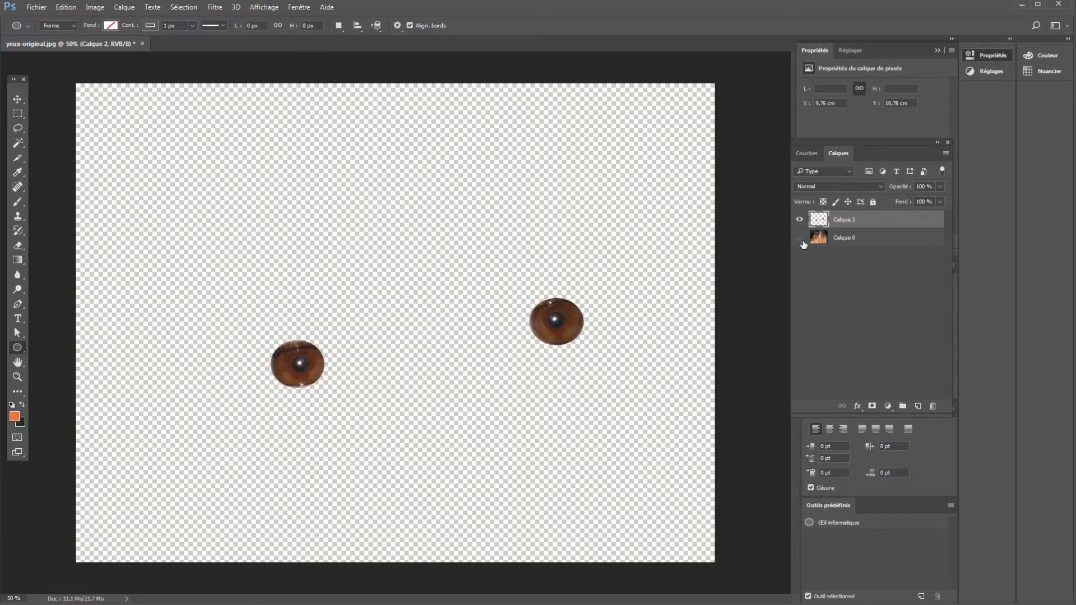
left_click(17, 305)
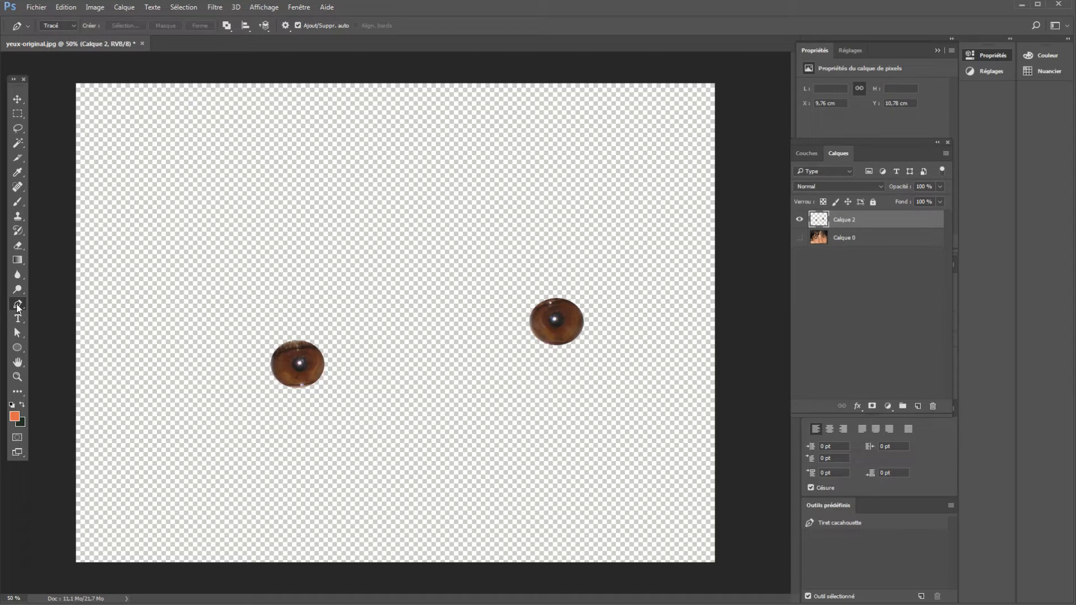
right_click(18, 308)
left_click(66, 303)
left_click(272, 360)
left_click(281, 352)
left_click(290, 350)
left_click(297, 347)
left_click(306, 346)
left_click(314, 345)
left_click(324, 333)
left_click(295, 318)
left_click(272, 330)
left_click(235, 346)
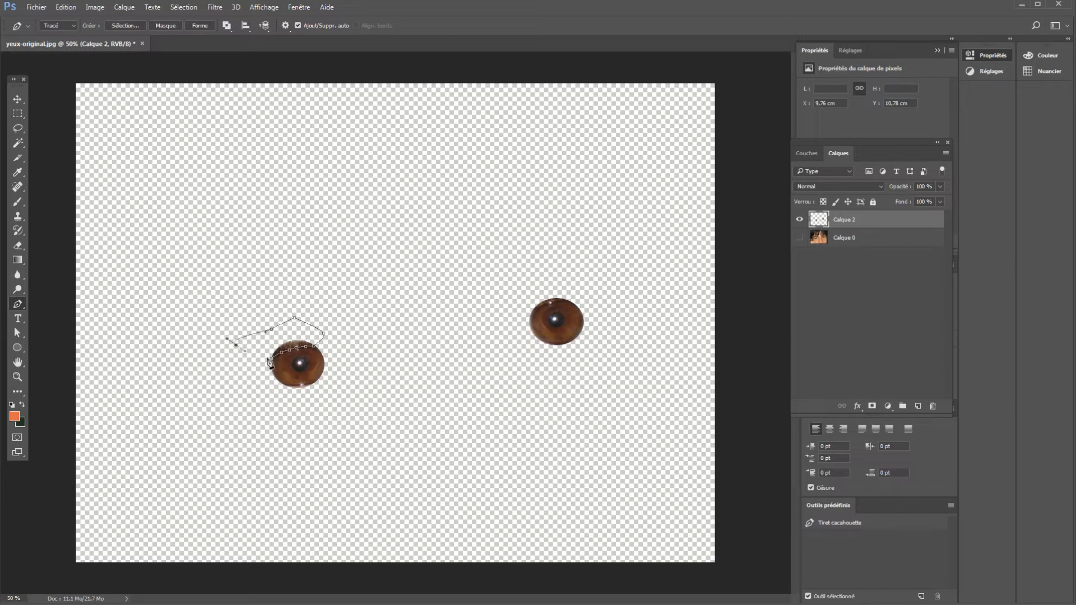
left_click(271, 357)
- Convert the eyelid path into a new selection with 0 px feather and cut that area from the left iris on Calque 2
right_click(306, 334)
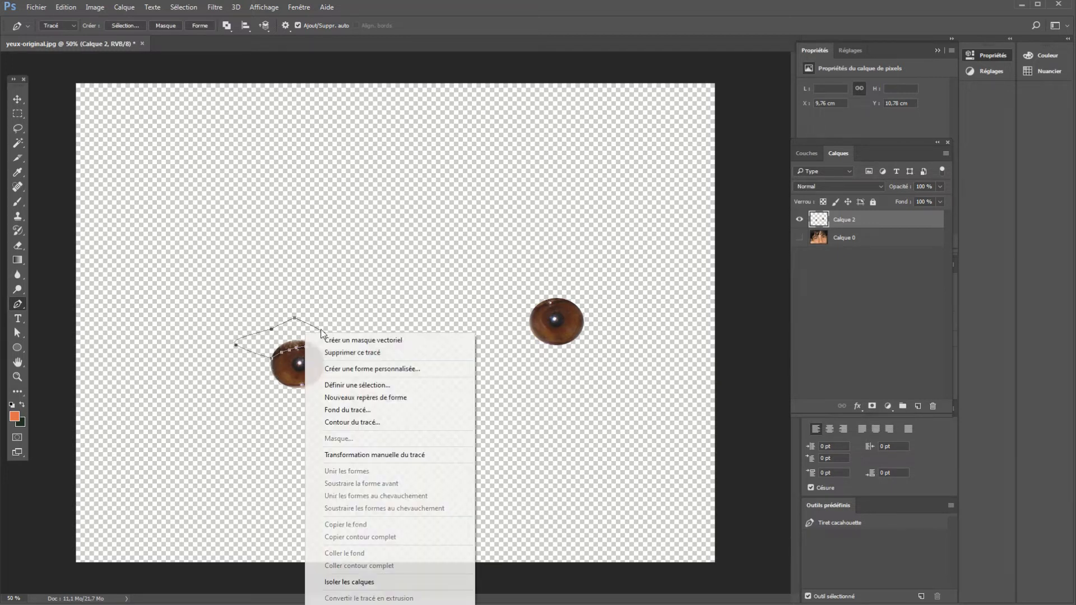
left_click(365, 386)
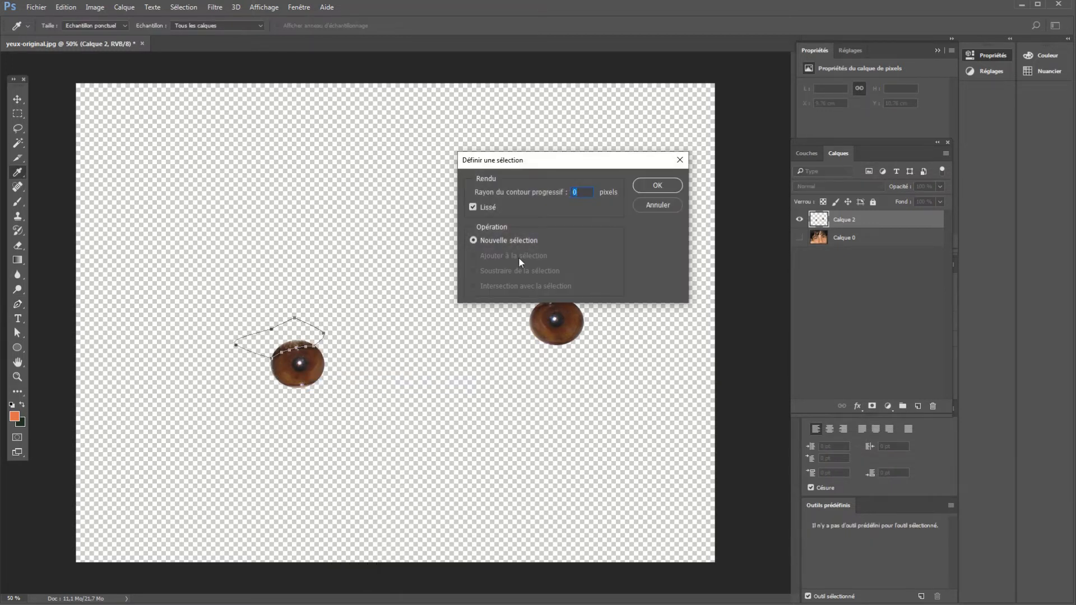
left_click(657, 185)
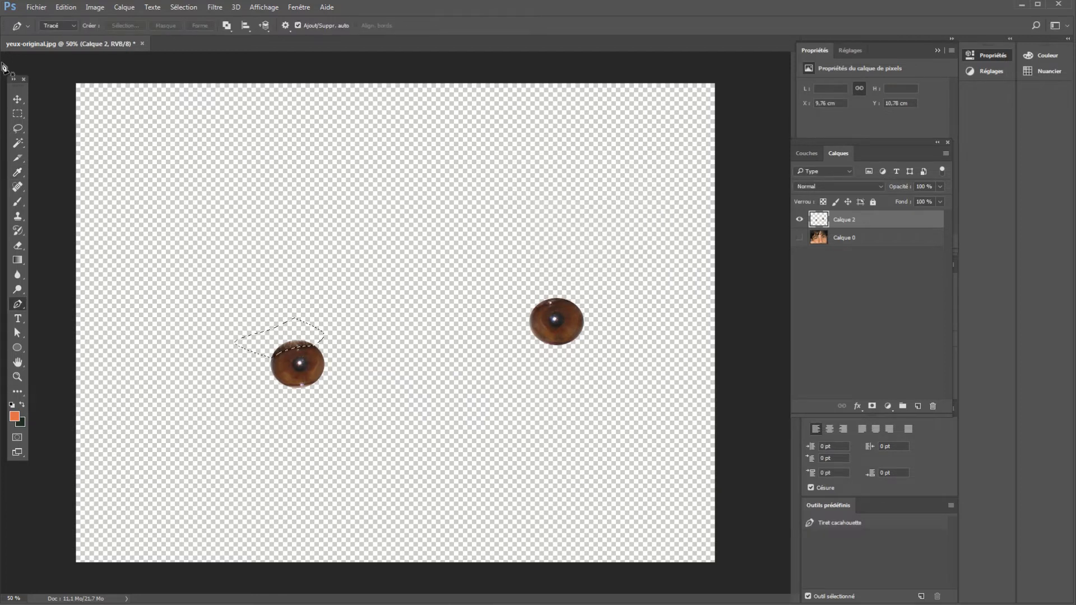
left_click(65, 8)
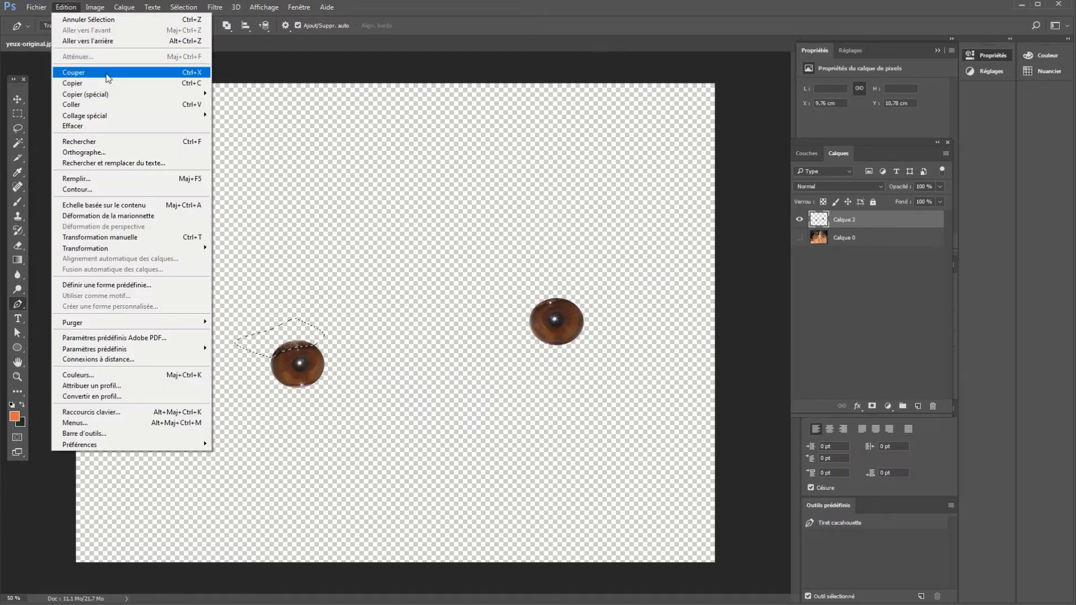
left_click(110, 71)
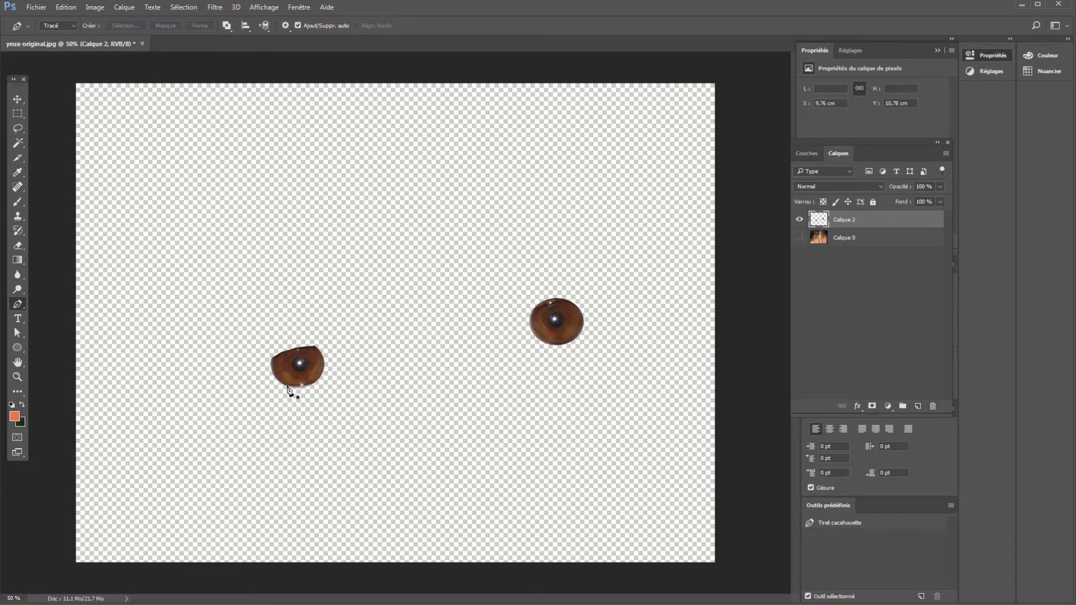
- Trace a small closed Pen path around the uneven strip along the lower edge of the left iris
left_click_drag(287, 387, 296, 389)
left_click(303, 386)
left_click(310, 391)
left_click(287, 386)
- Turn the lower-edge path into a new selection with 0 px feather and cut that strip from the left iris
right_click(301, 390)
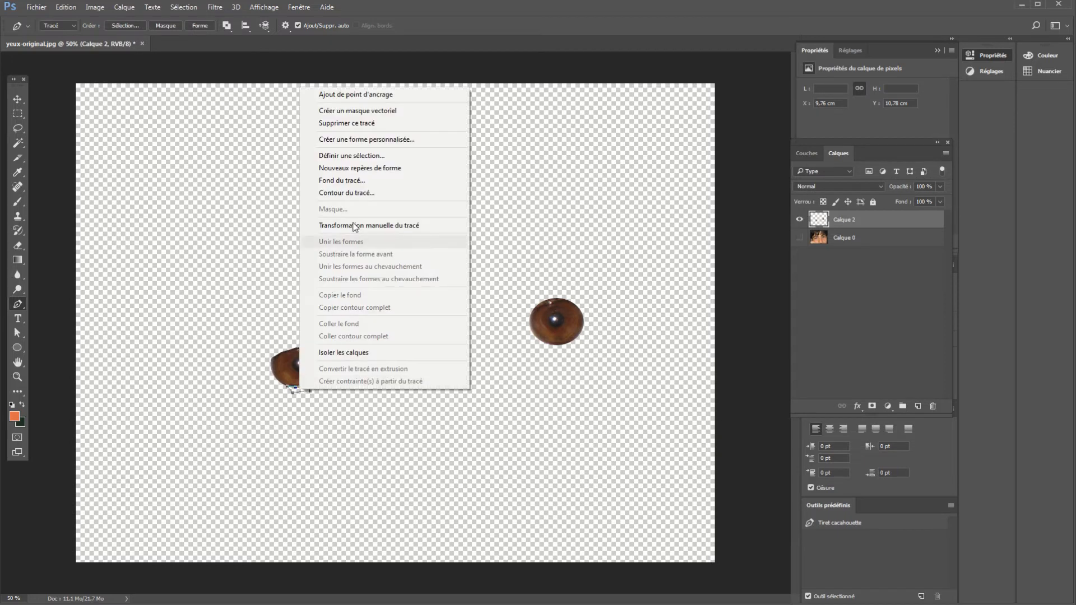
left_click(346, 162)
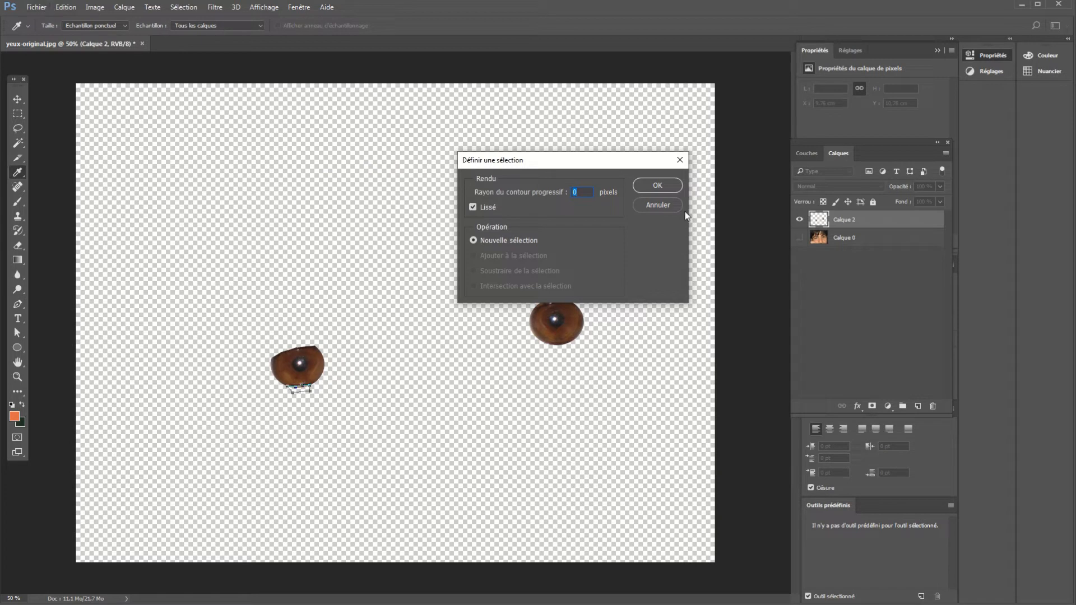
left_click(658, 186)
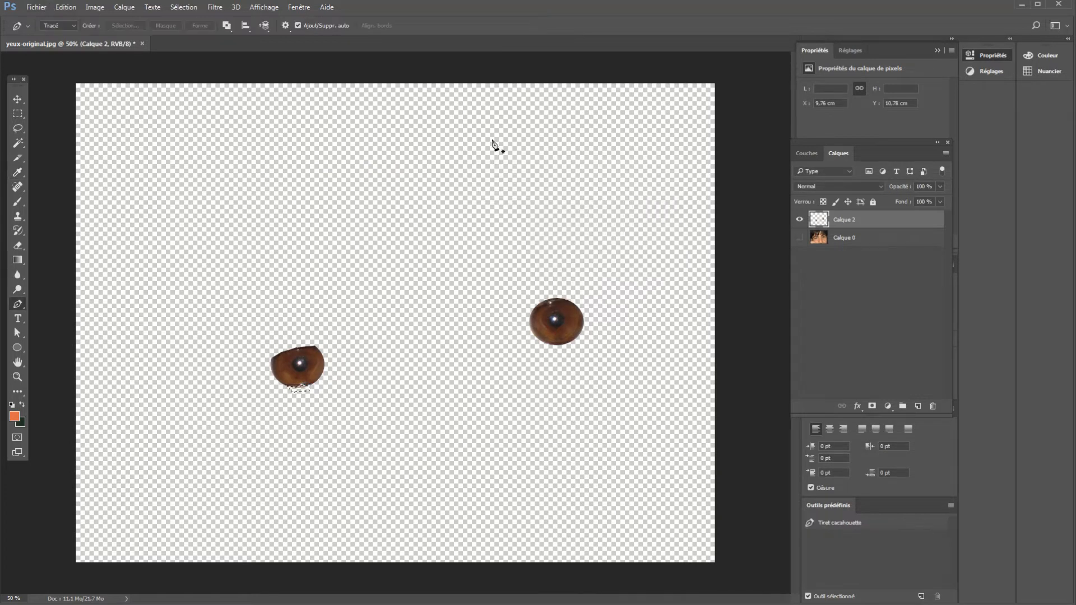
left_click(70, 9)
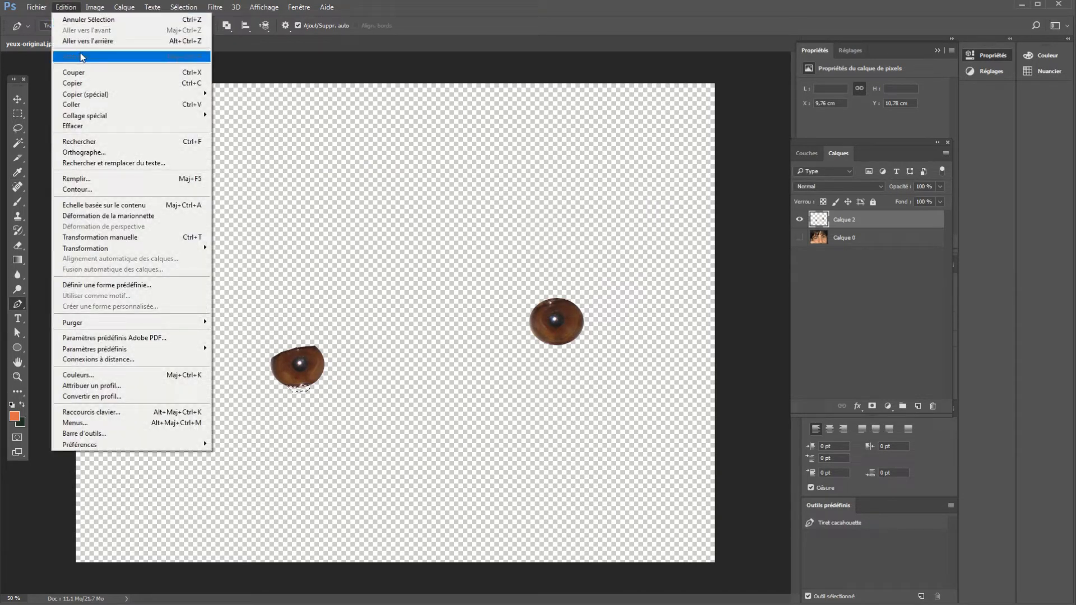
left_click(84, 73)
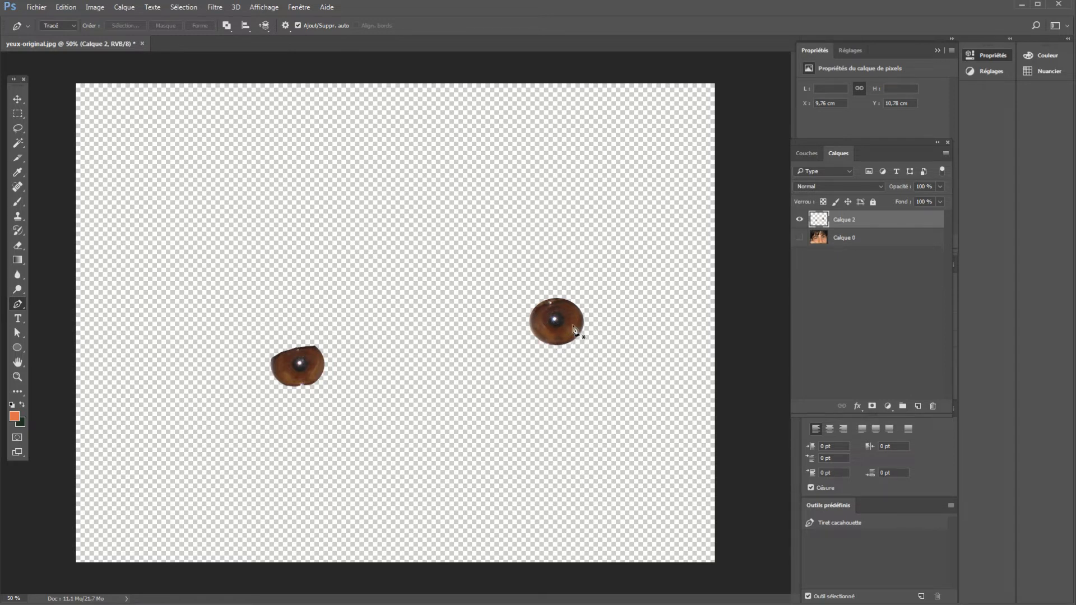
- Trace a closed Pen path around the eyelid area at the upper left edge of the right iris
left_click(533, 307)
left_click(549, 304)
left_click(557, 302)
left_click_drag(564, 302, 559, 286)
left_click(521, 297)
- Convert the path over the right iris into a new selection with 0 px feather and cut the enclosed area from Calque 2
right_click(535, 314)
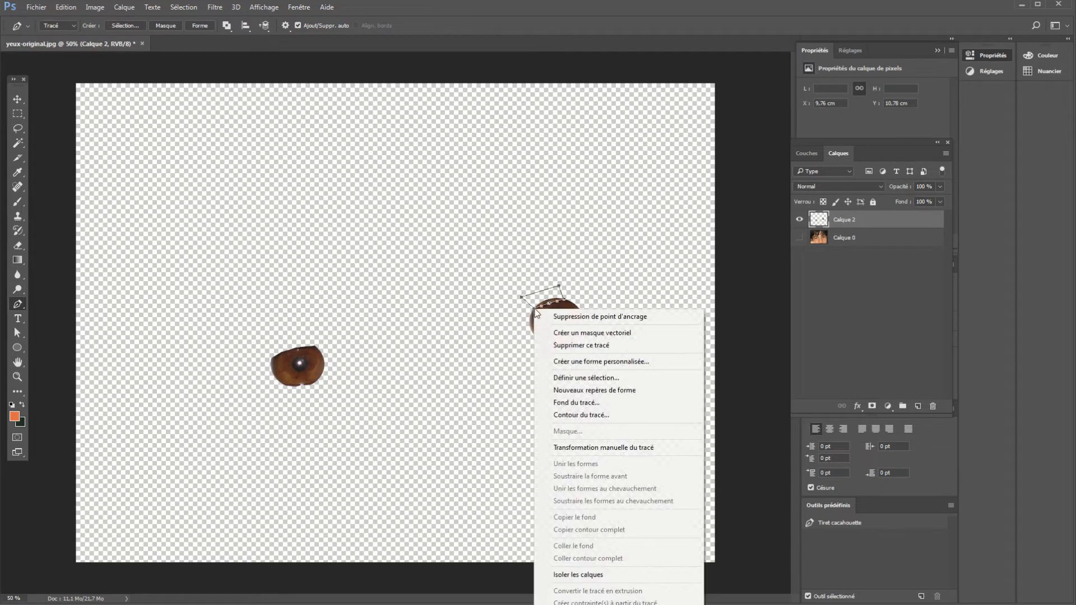
left_click(583, 377)
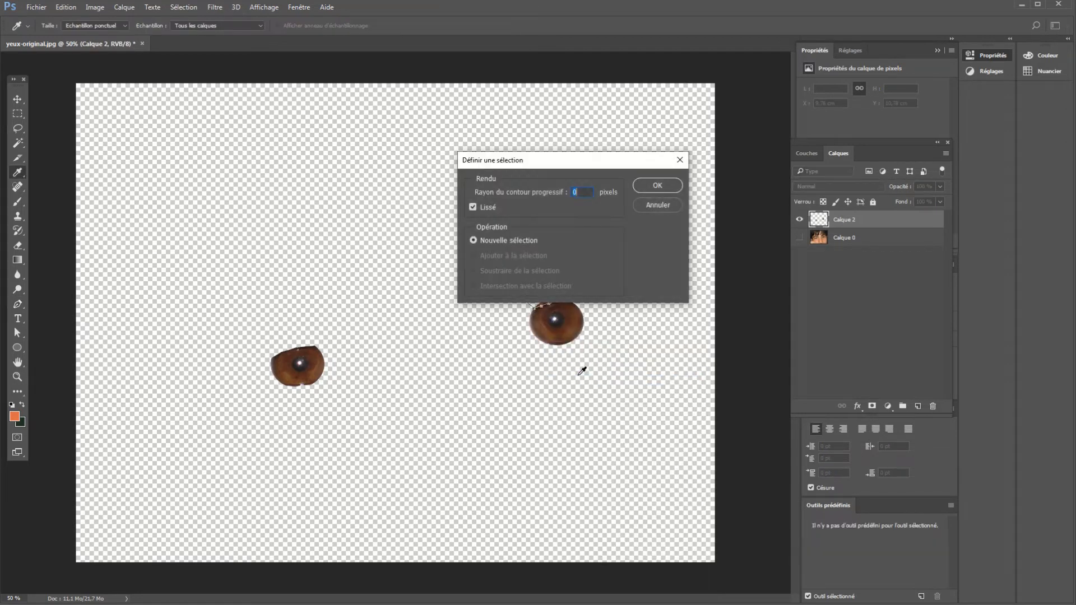
left_click(655, 188)
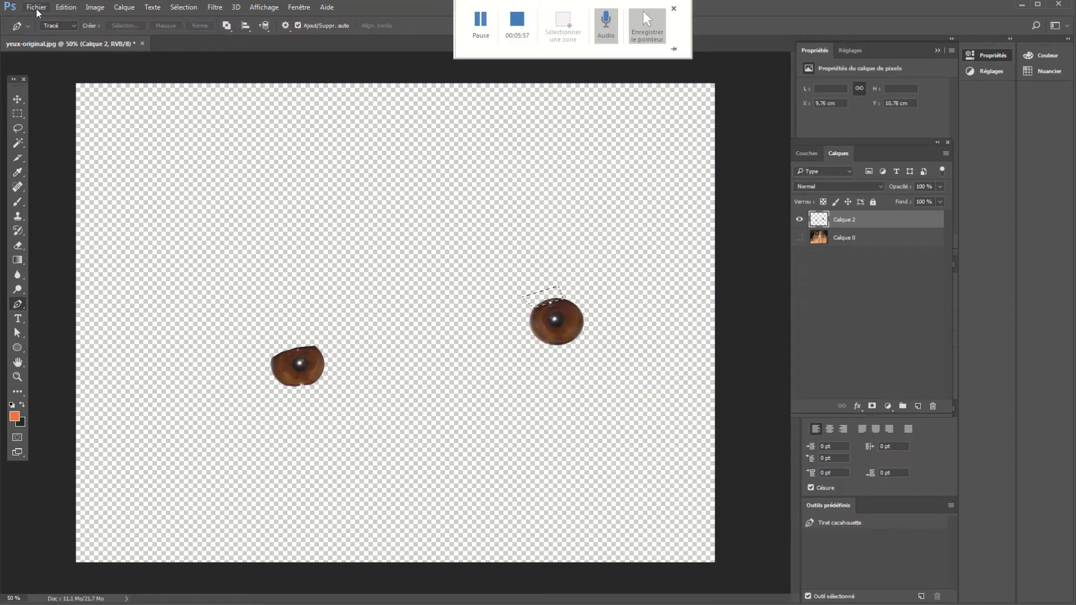
left_click(66, 8)
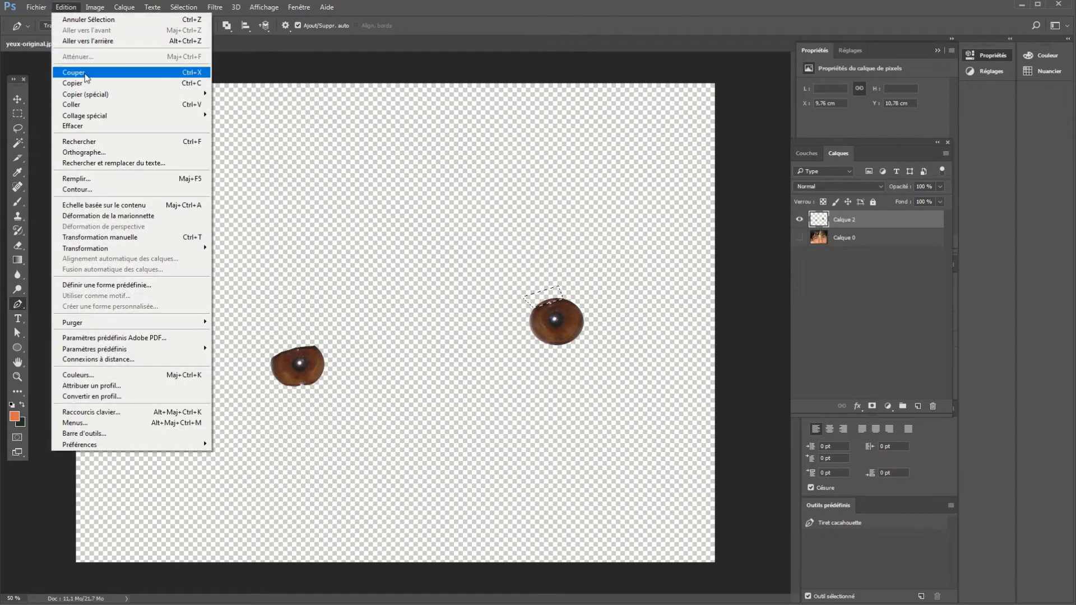
left_click(84, 74)
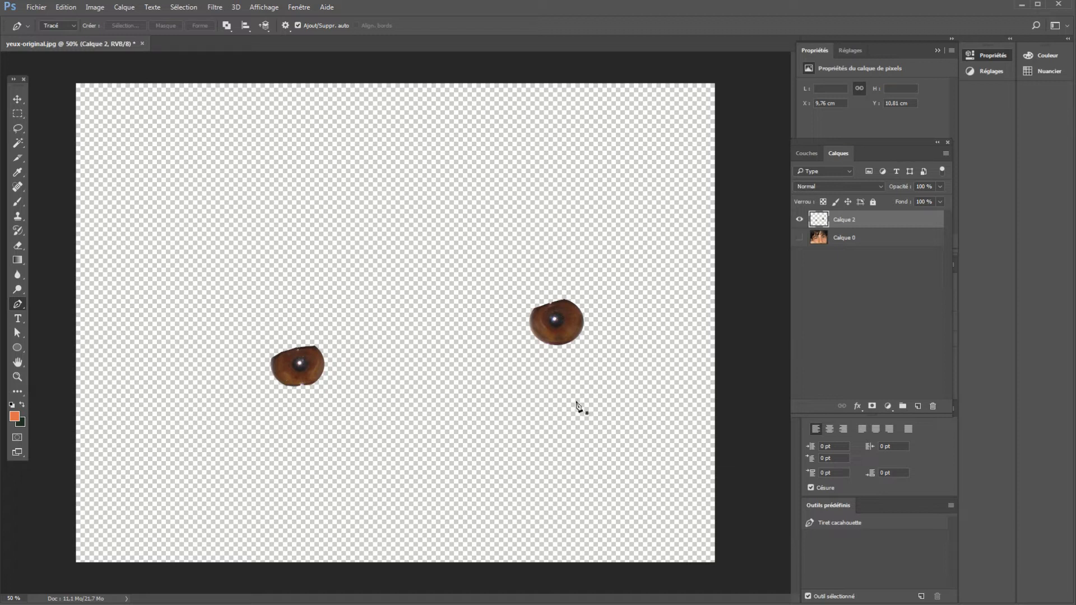
- Duplicate the iris layer Calque 2 as Calque 2 copie and show the photo layer Calque 0 again
right_click(846, 225)
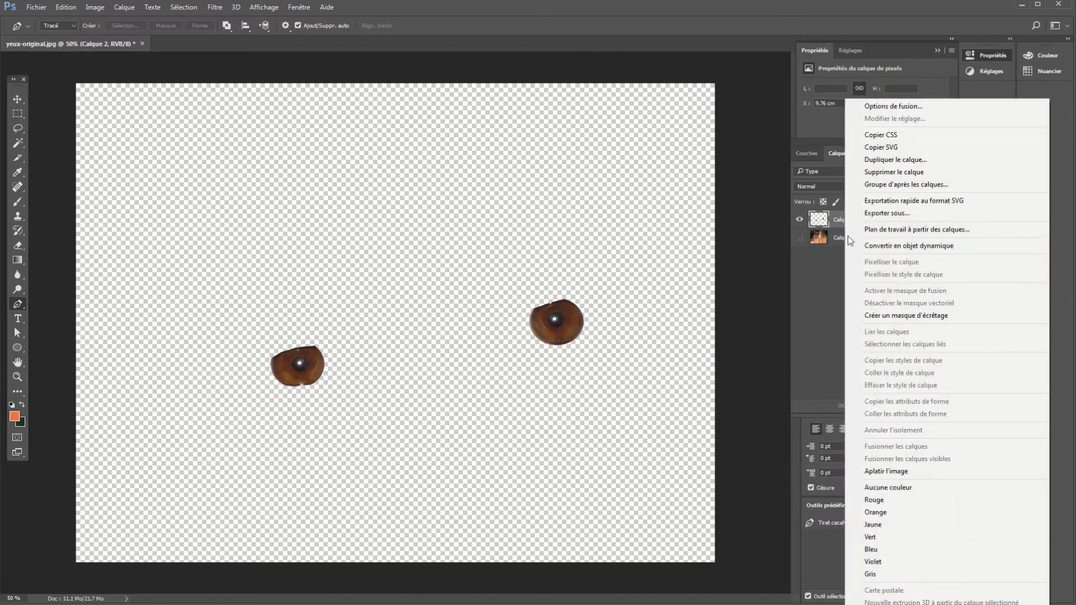
left_click(892, 161)
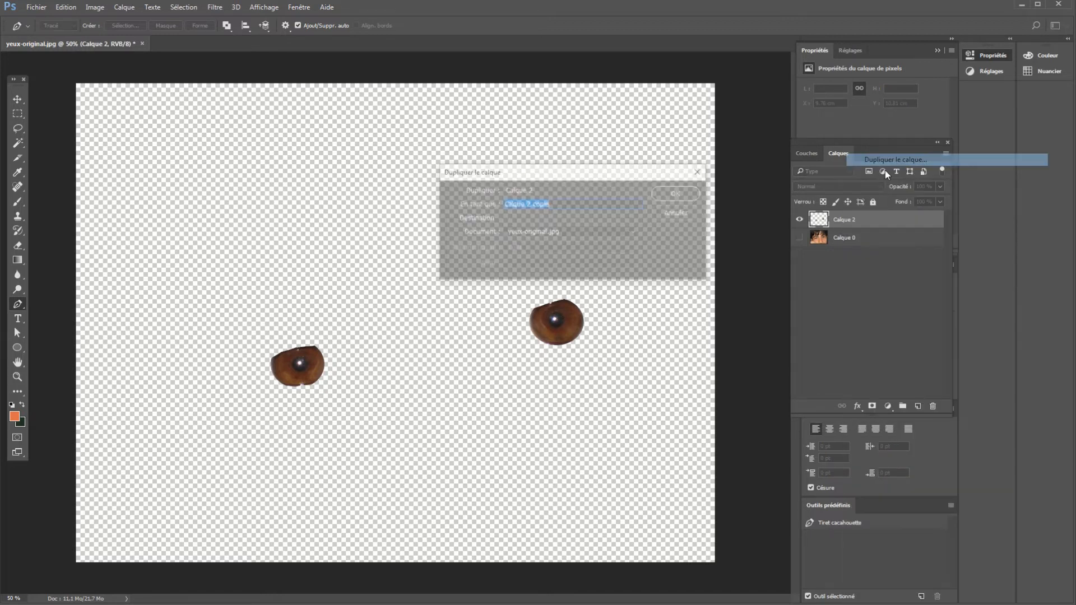
left_click(678, 193)
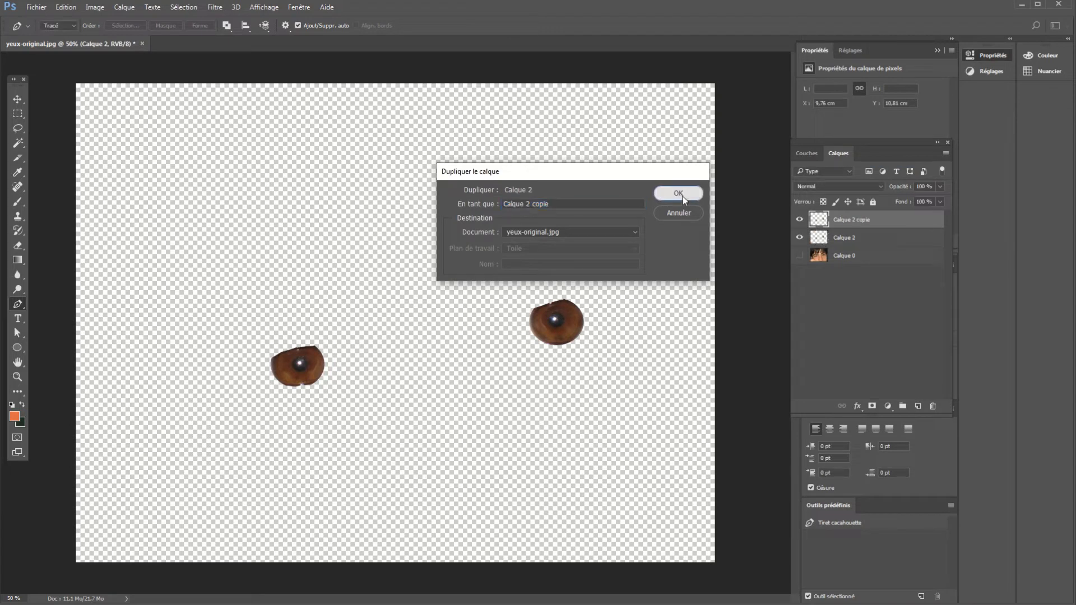
left_click(799, 256)
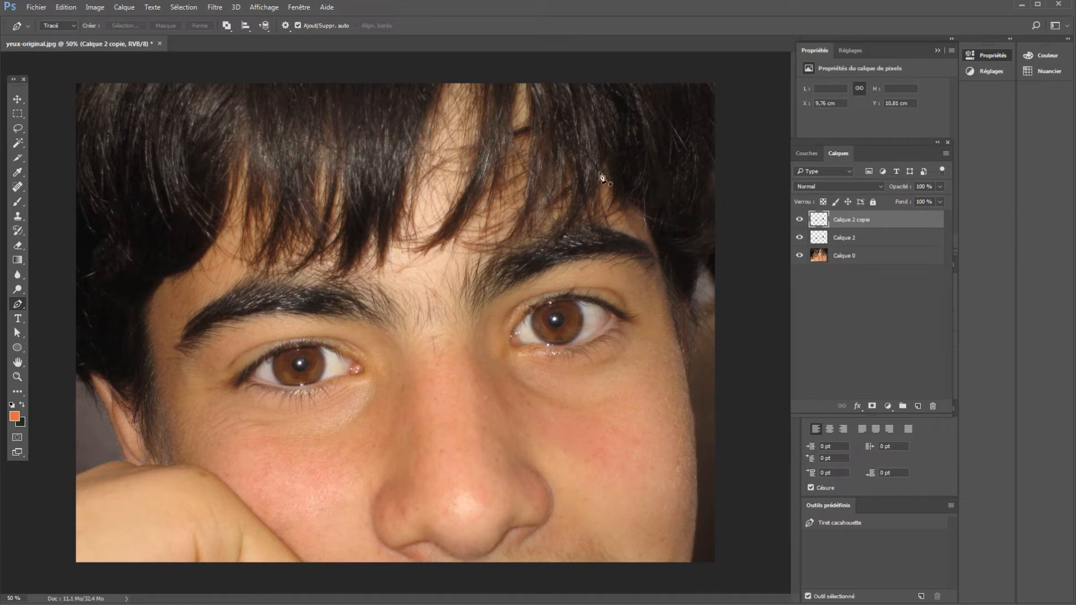
- Apply a Color Balance adjustment to Calque 2 copie, shifting the midtones toward cyan to turn the irises green, and compare with the brown version
left_click(94, 7)
mouse_move(114, 37)
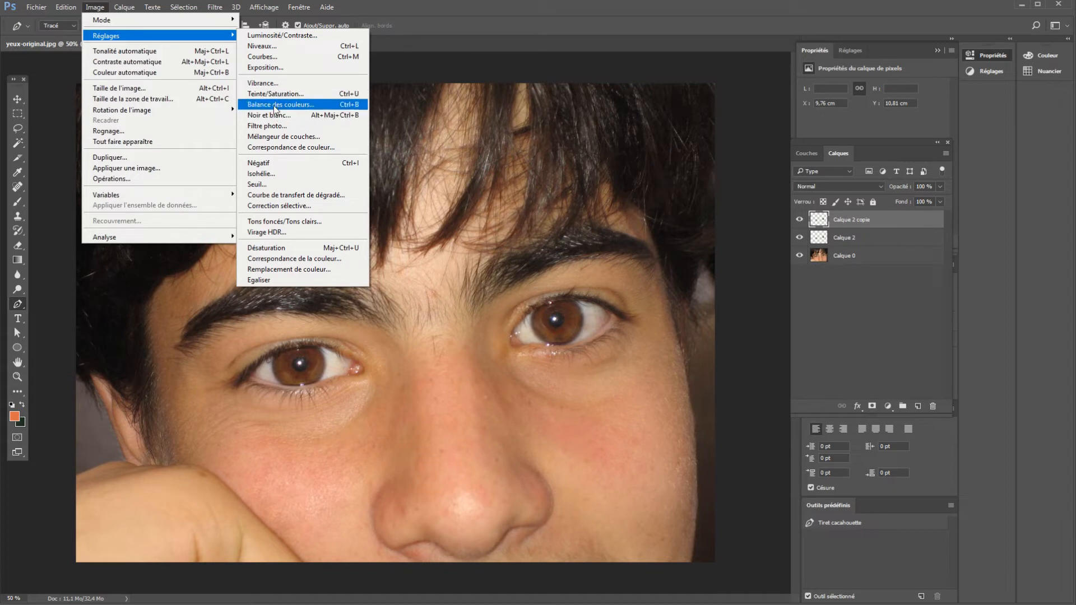
left_click(276, 105)
left_click_drag(437, 100, 597, 77)
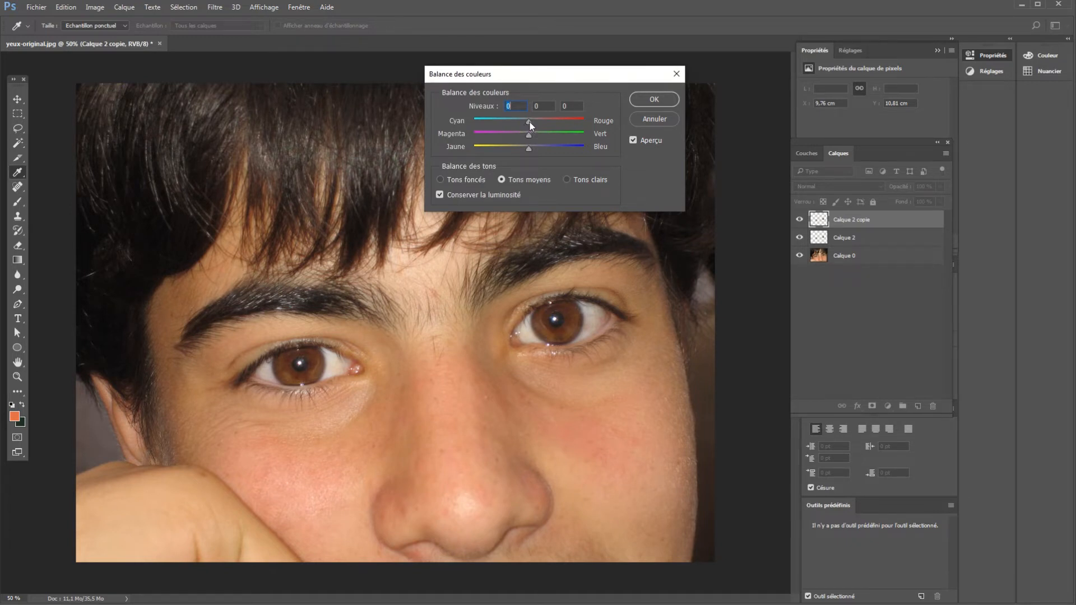
left_click_drag(530, 124, 524, 128)
left_click(666, 99)
key("p")
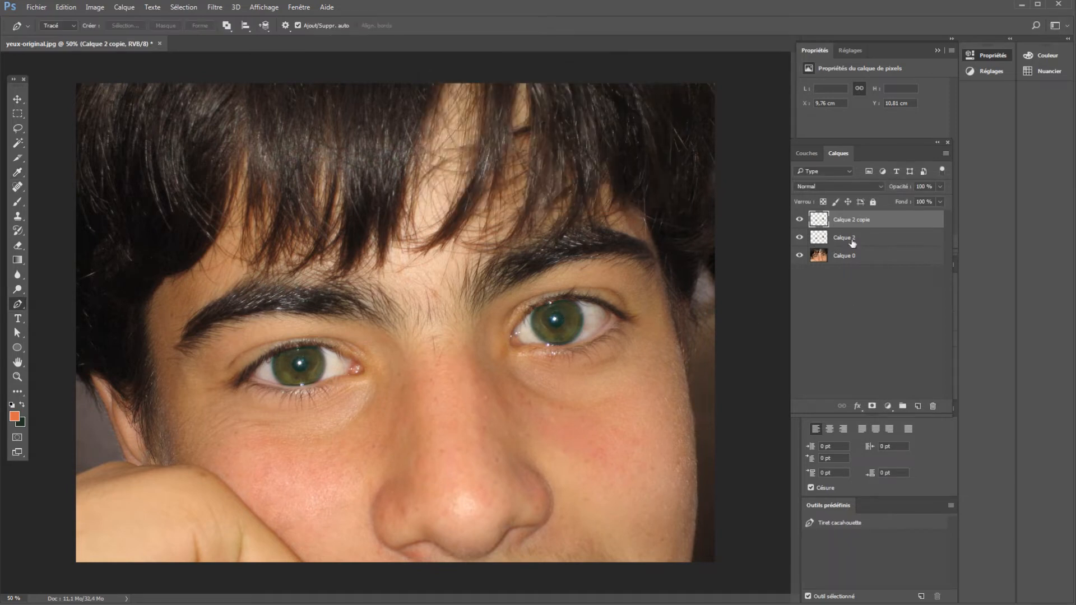
left_click(799, 219)
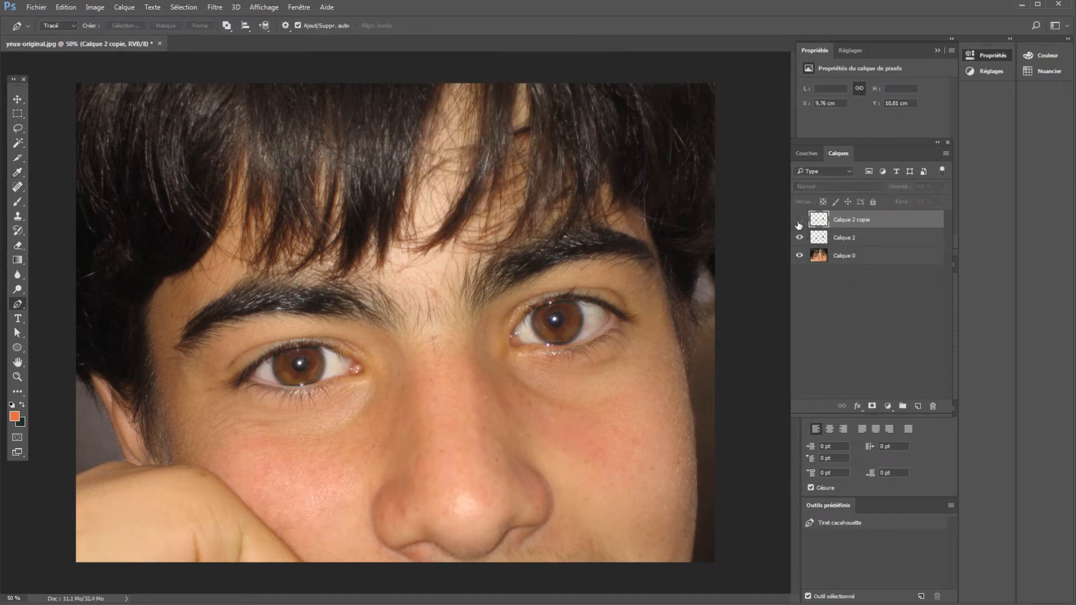
left_click(799, 220)
- Duplicate the brown iris layer Calque 2 as Calque 2 copie 2, move the copy above Calque 2 copie and compare it with the green version
left_click(859, 239)
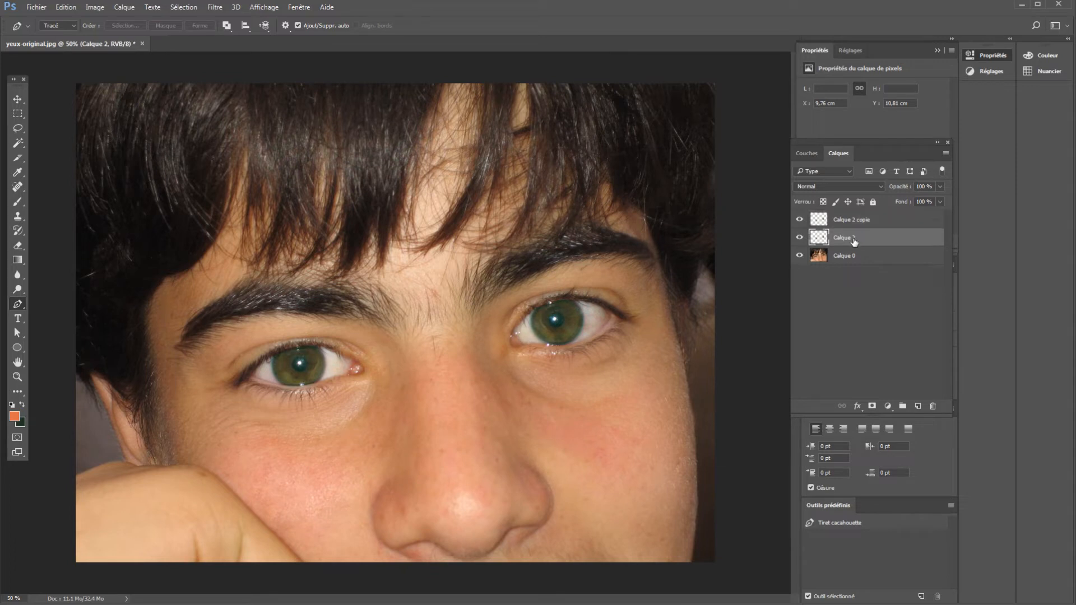
right_click(853, 238)
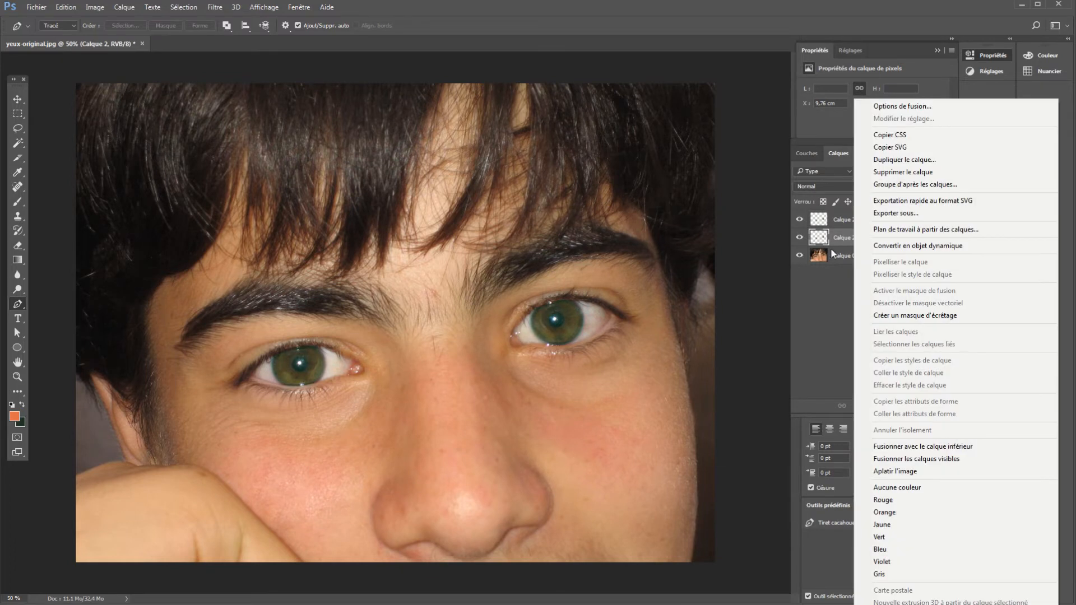
left_click(898, 161)
left_click(673, 200)
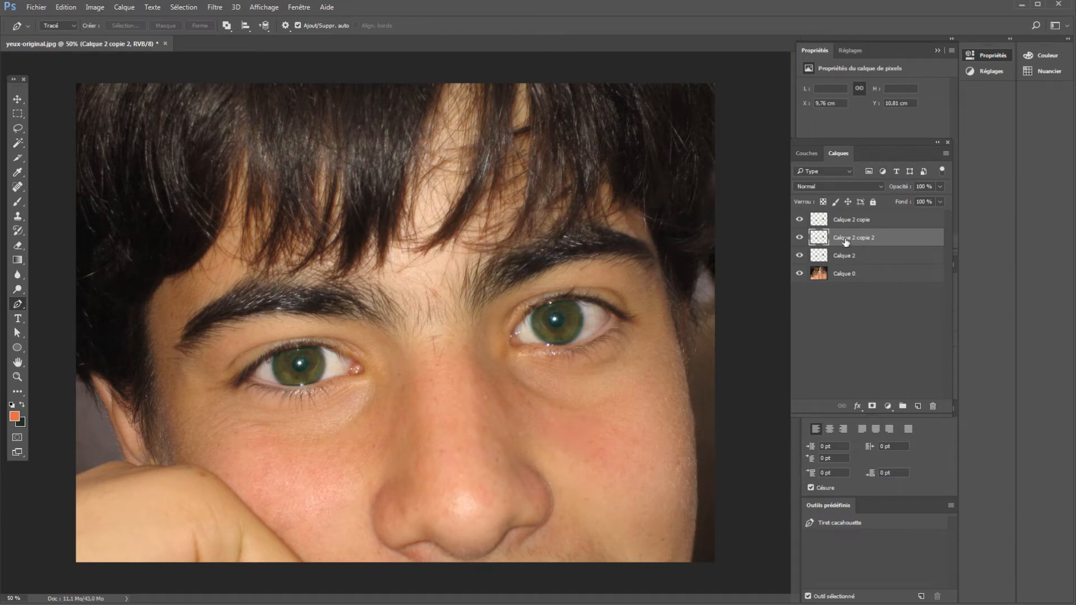
left_click_drag(846, 241, 843, 219)
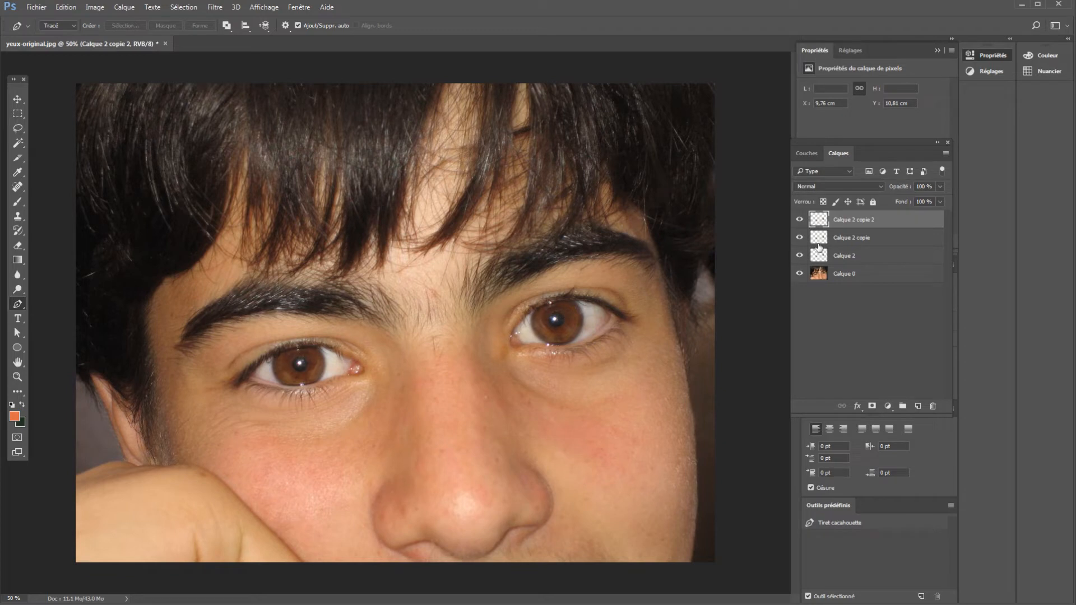
left_click(800, 222)
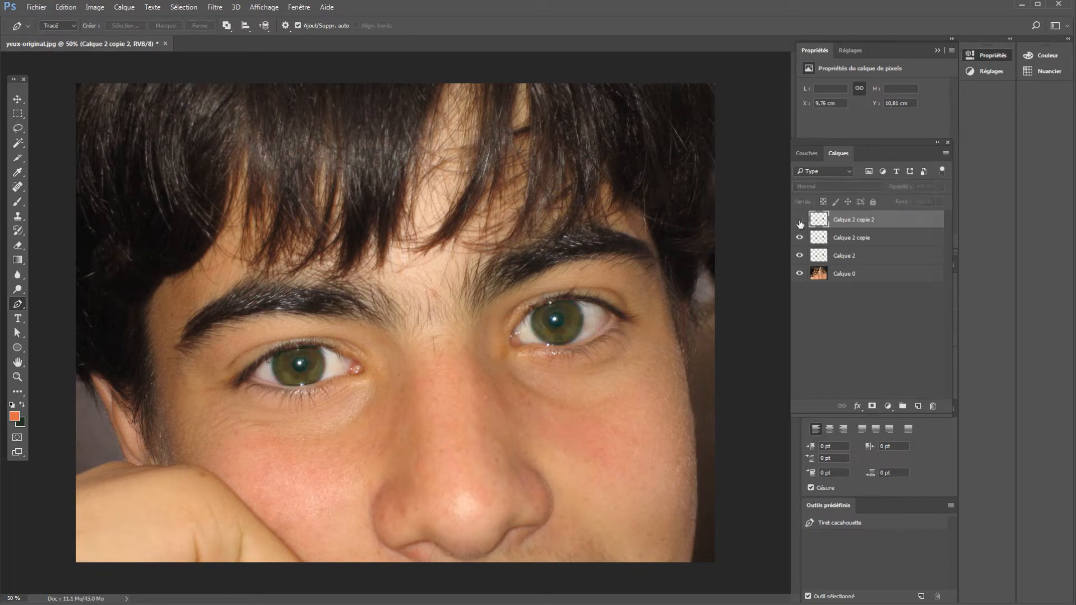
left_click(799, 221)
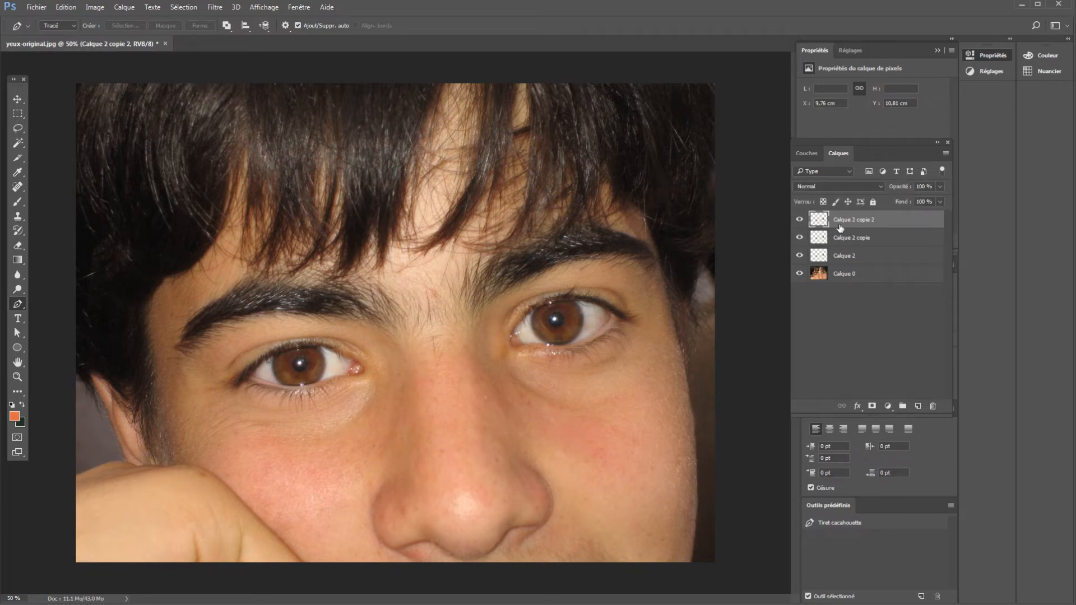
left_click(800, 219)
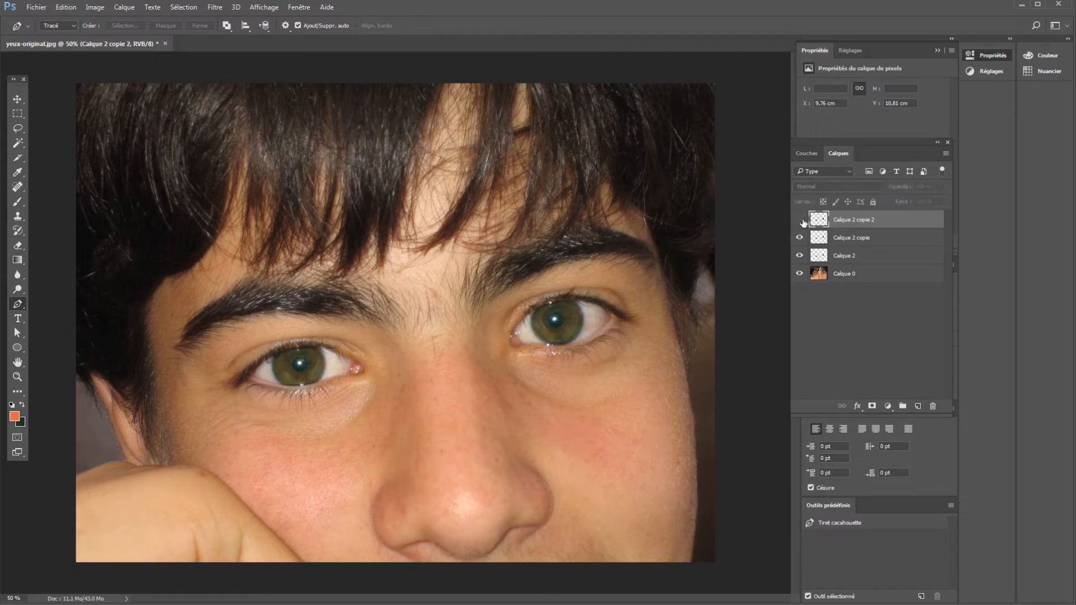
left_click(800, 219)
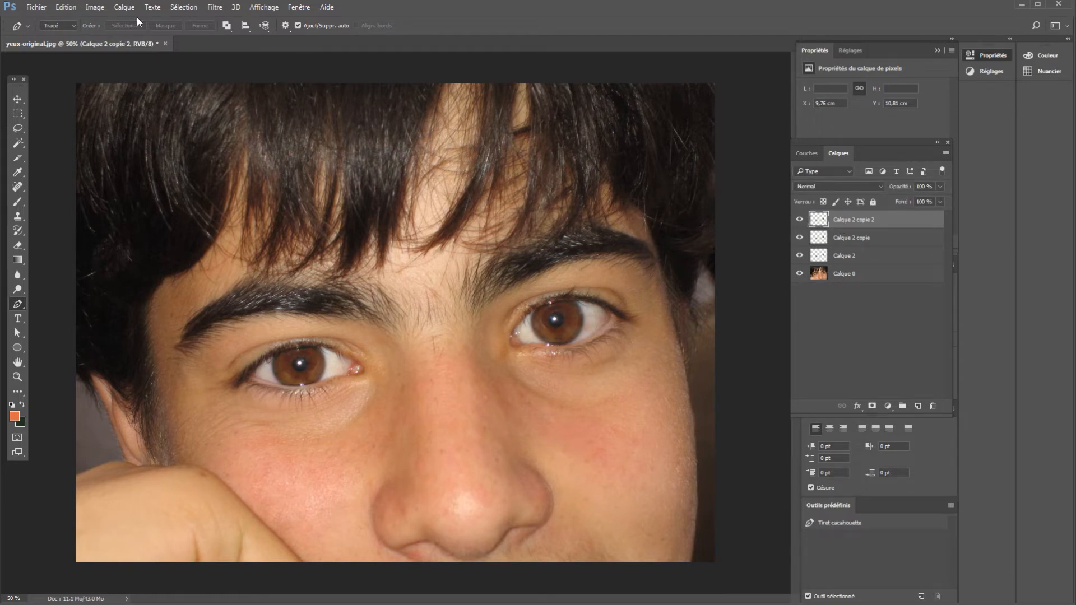
- Turn the irises on Calque 2 copie 2 blue with a midtone Color Balance of -65, 0, +36
left_click(94, 7)
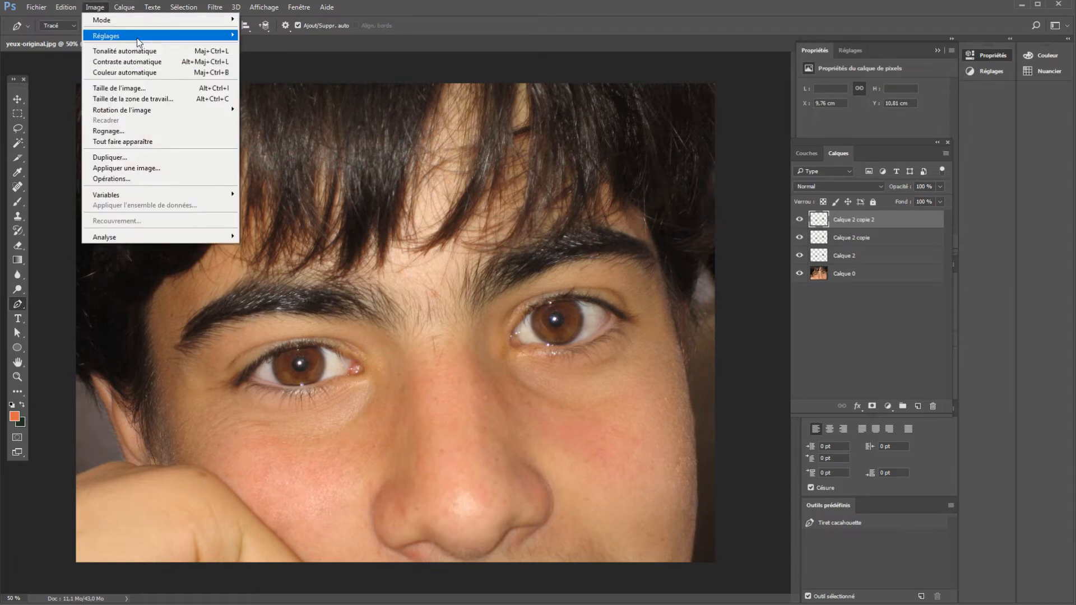
mouse_move(140, 37)
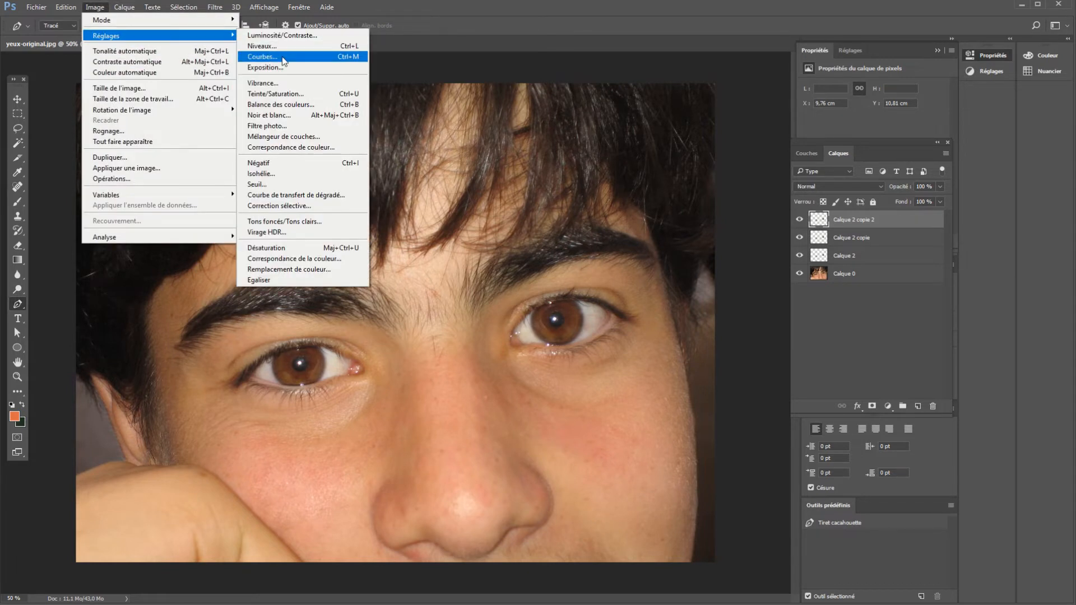
left_click(321, 107)
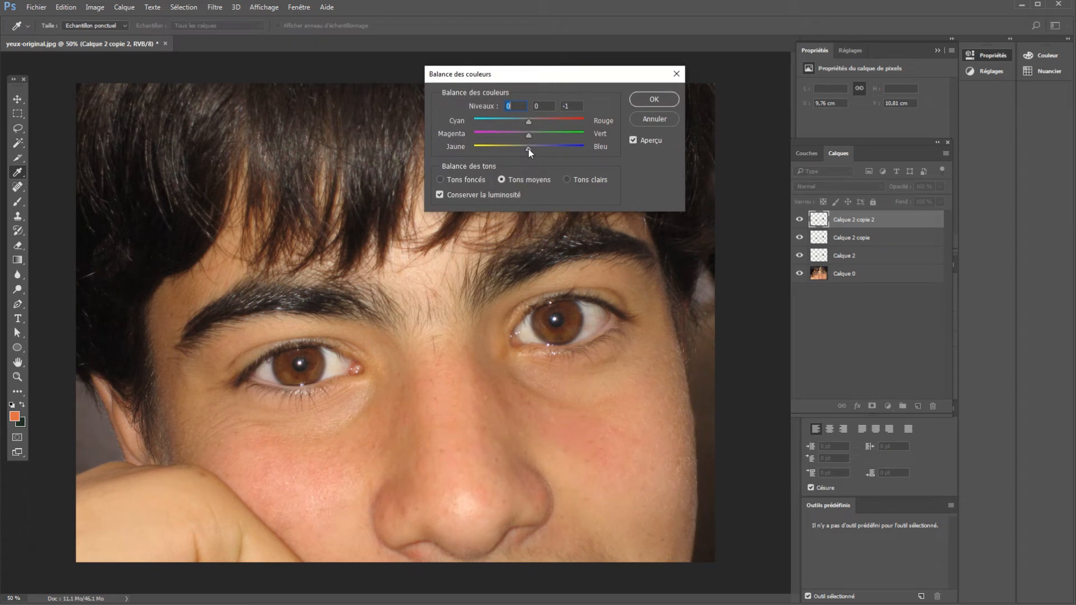
left_click_drag(530, 150, 517, 128)
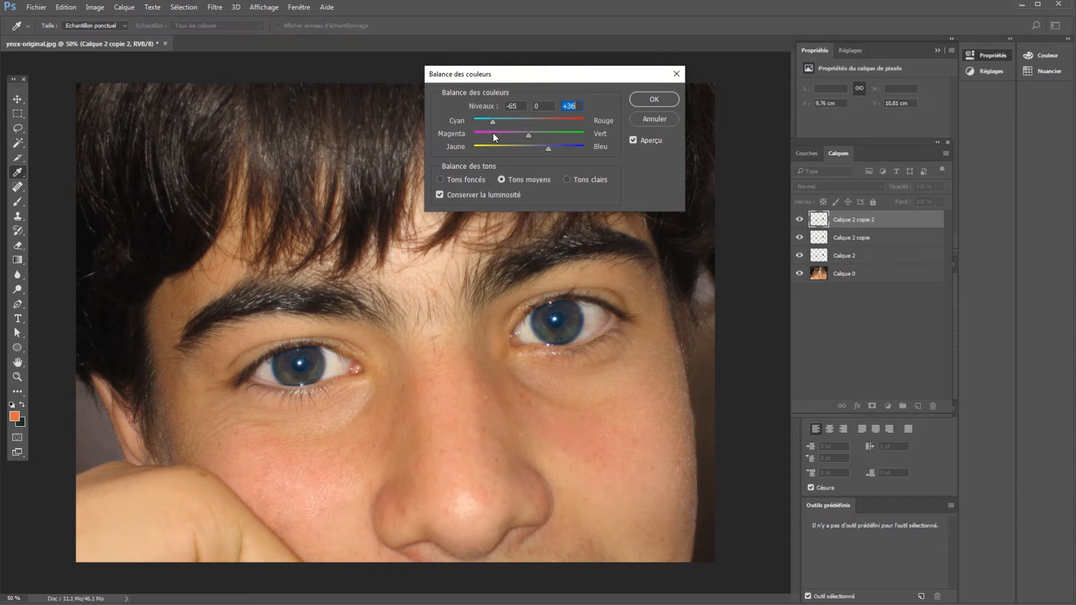
key("Tab")
left_click(654, 102)
key("p")
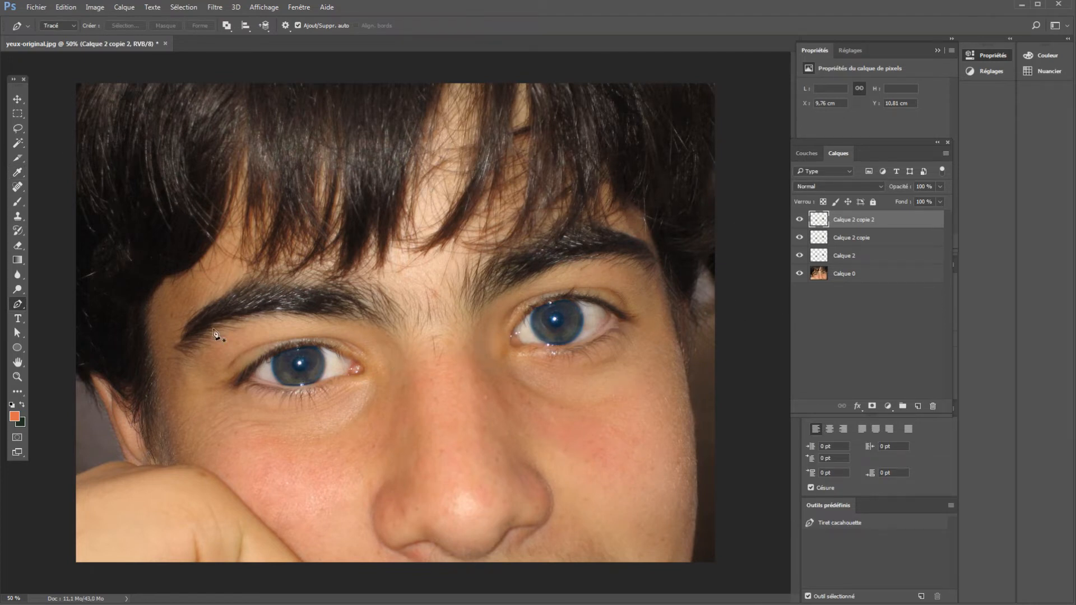
- Erase the blue tint from the pupils on Calque 2 copie 2 with a hard 50 px Eraser
left_click(18, 246)
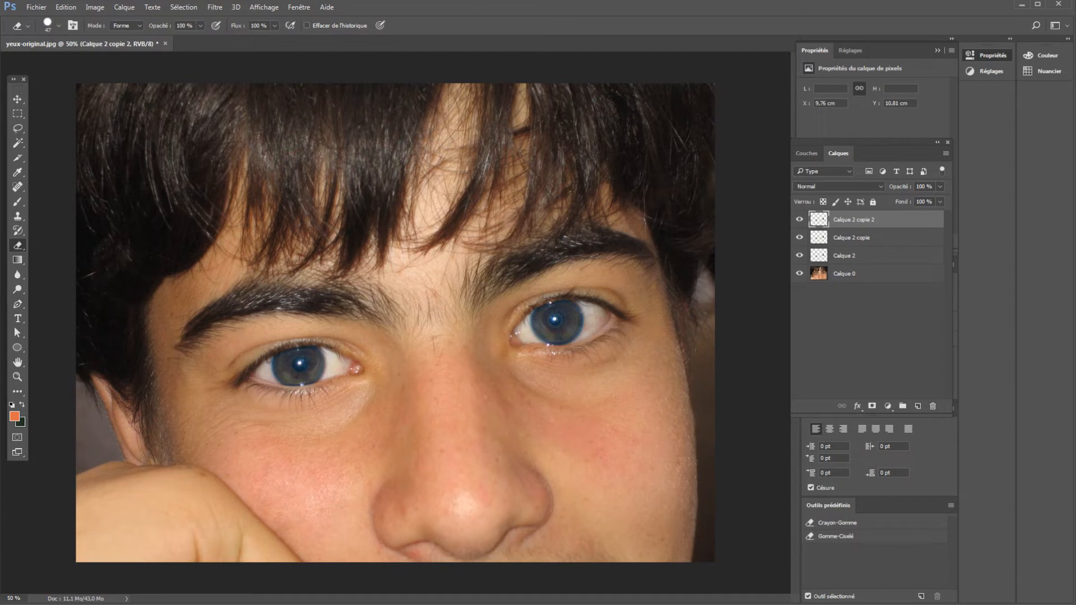
left_click(57, 26)
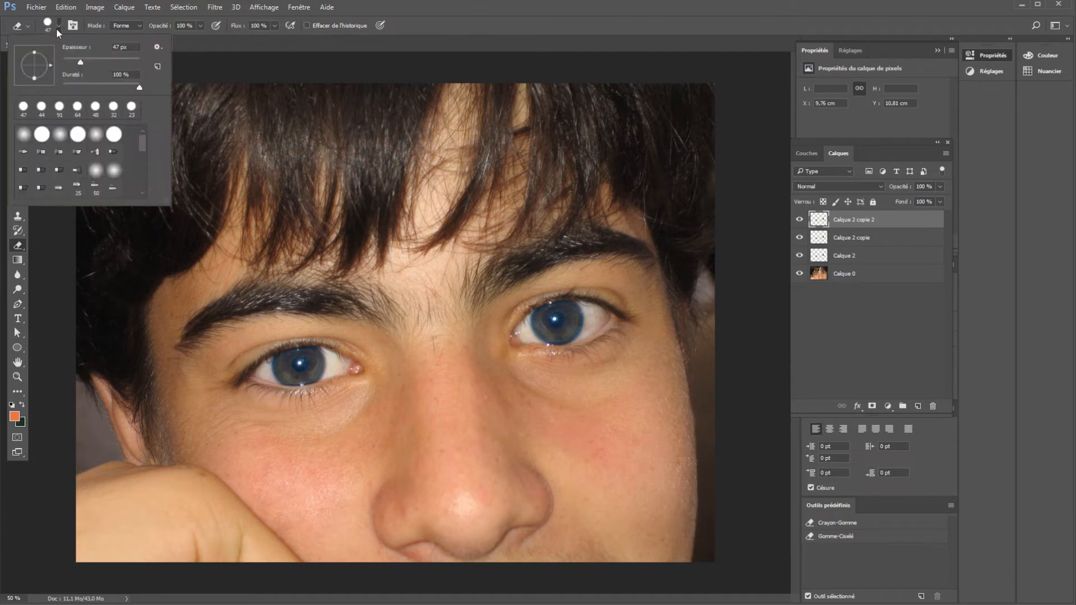
left_click_drag(81, 62, 82, 62)
left_click(557, 319)
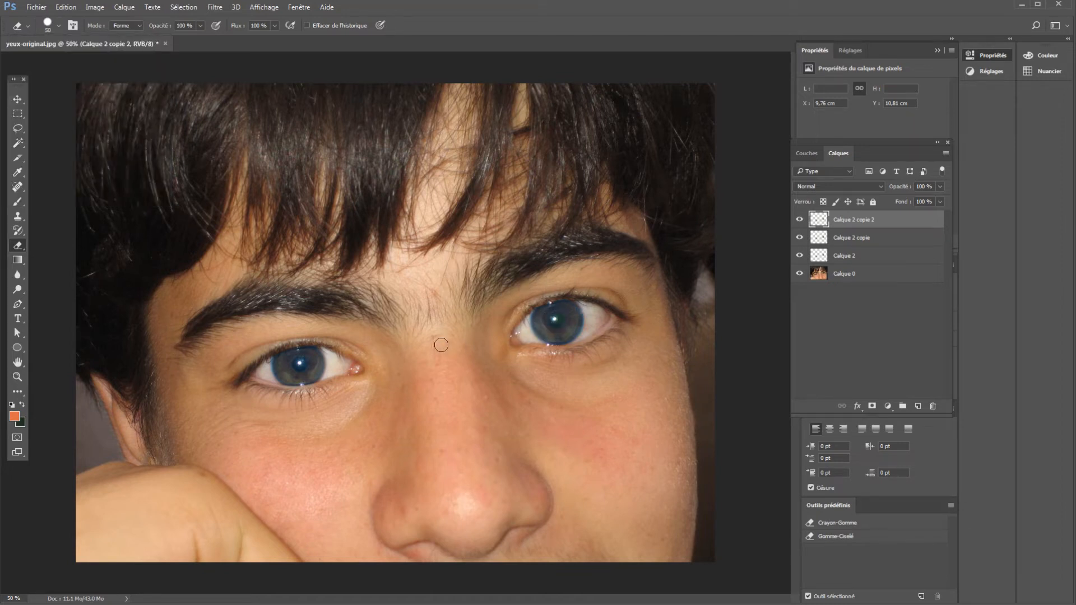
- Hide the blue iris layer Calque 2 copie 2 and erase the tinted pupils on the green layer Calque 2 copie
left_click(799, 238)
left_click(799, 255)
left_click(800, 238)
left_click(798, 239)
left_click(798, 239)
left_click(800, 219)
left_click(819, 238)
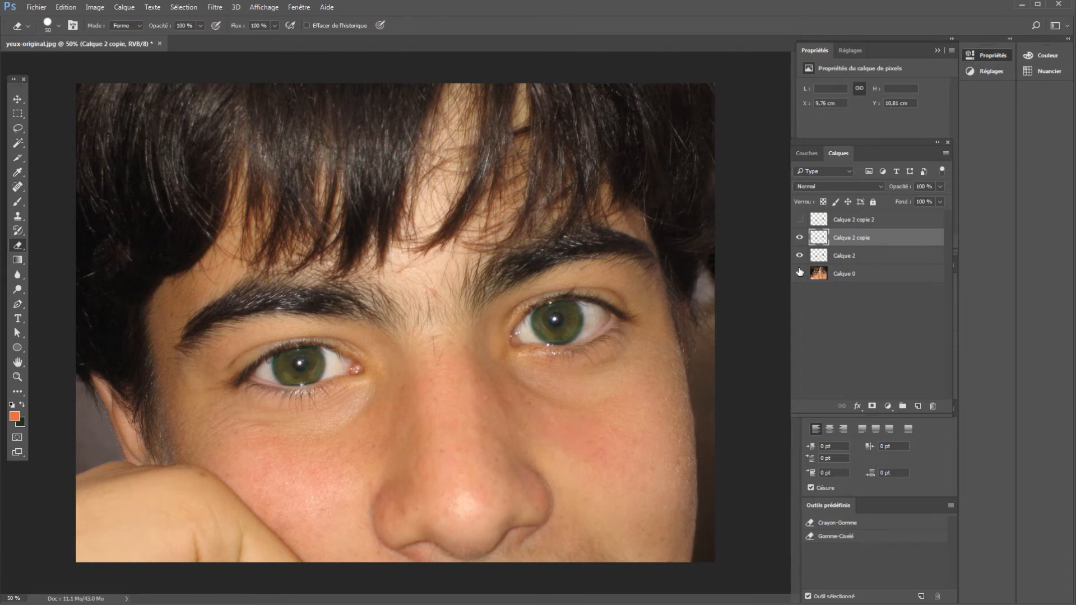
- Erase both pupils from the brown iris layer Calque 2 with the green copy hidden, and show the green and blue copies again
left_click(801, 238)
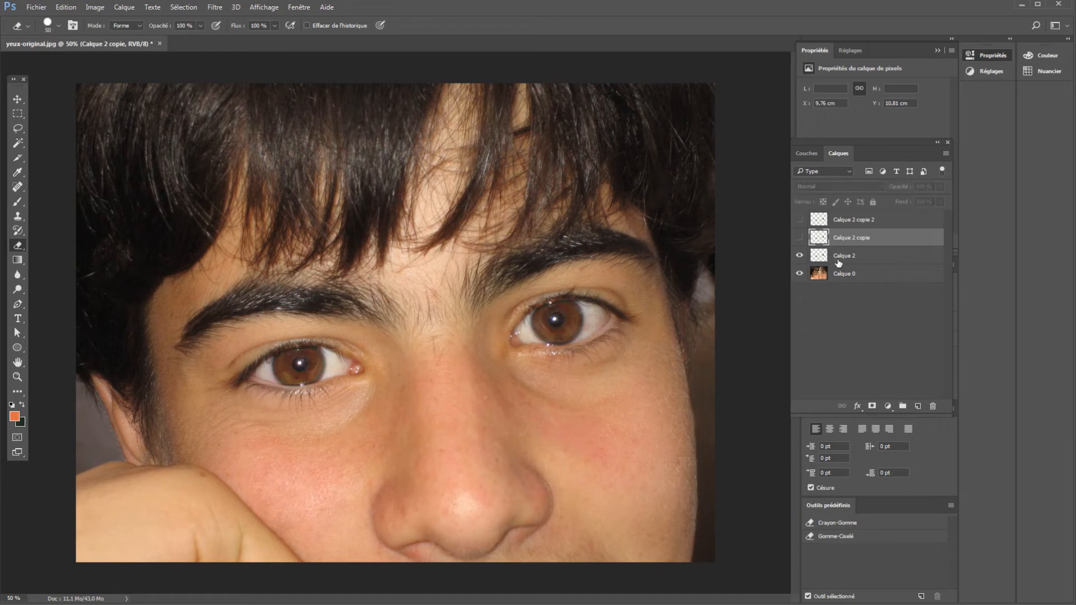
left_click(858, 257)
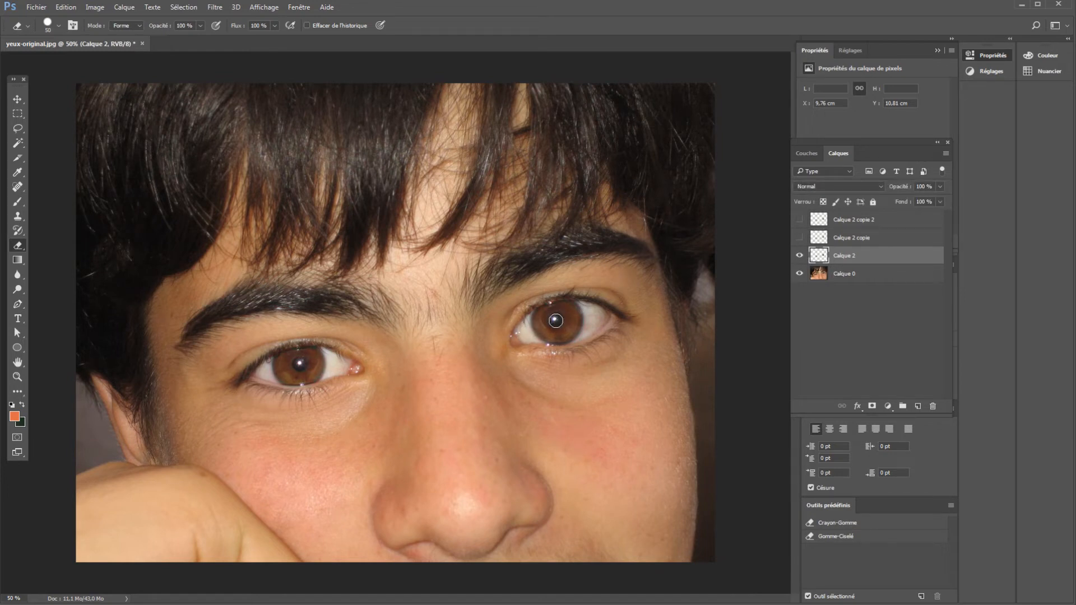
left_click(555, 320)
left_click(300, 363)
left_click(799, 238)
left_click(800, 219)
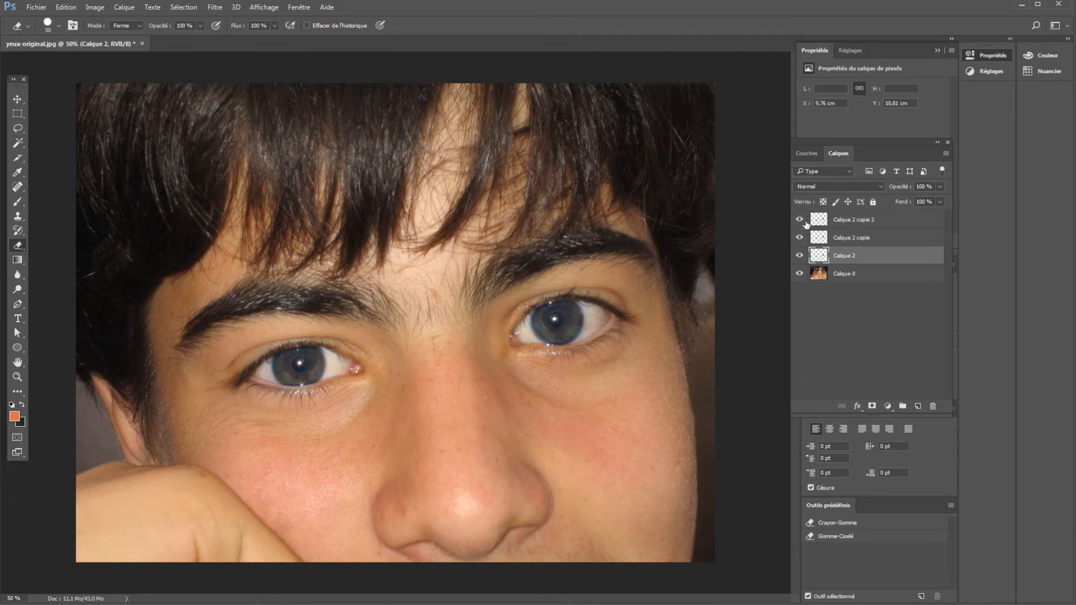
- Duplicate the cleaned layer Calque 2 as Calque 2 copie 3 and move the copy to the top of the layer stack
right_click(849, 261)
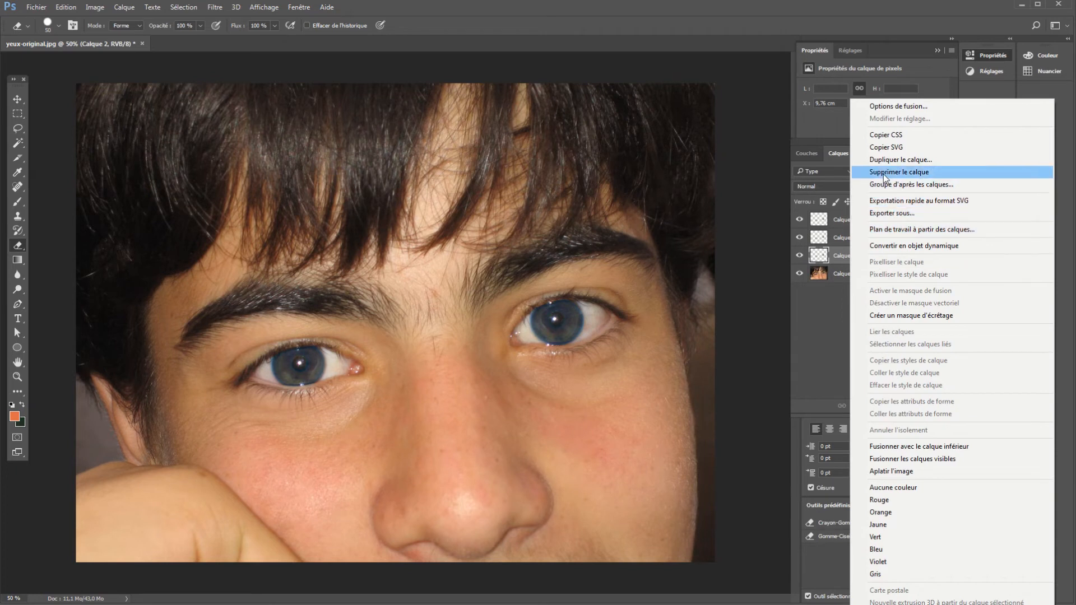
left_click(884, 161)
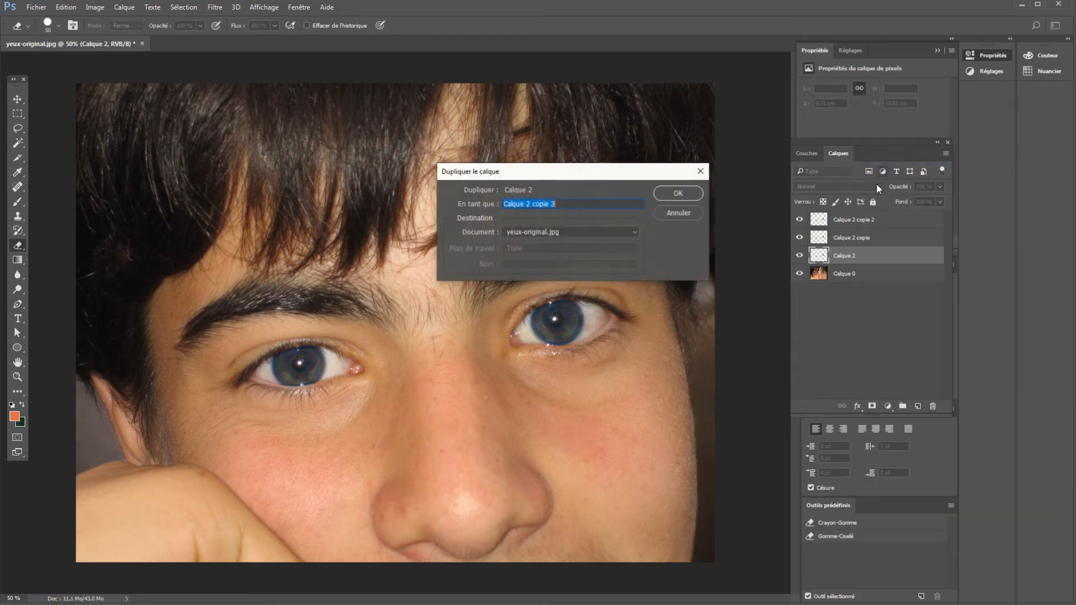
left_click(703, 191)
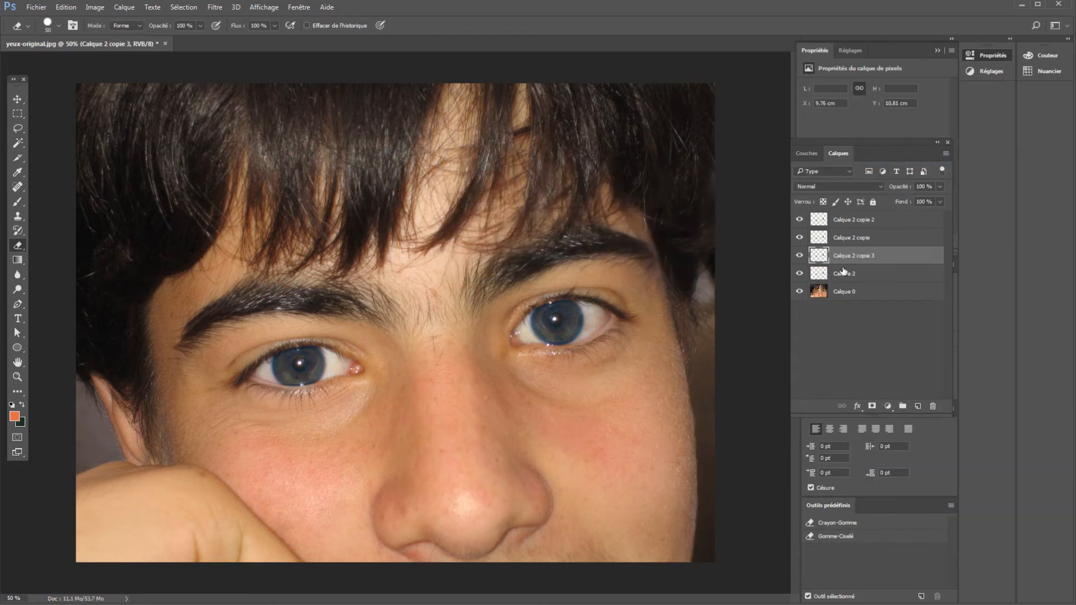
left_click_drag(847, 261, 838, 212)
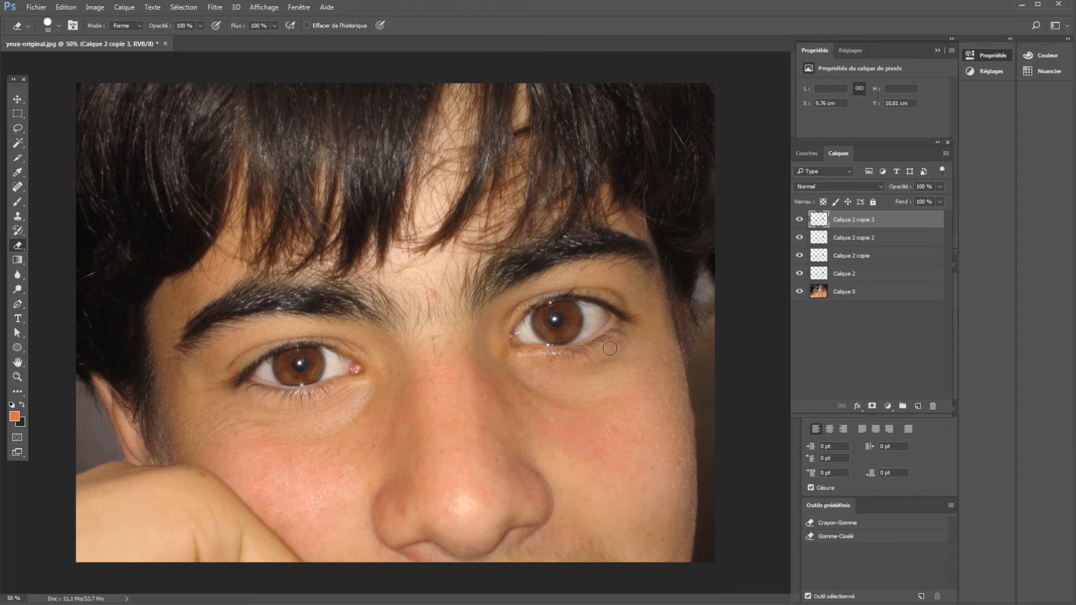
- Turn the irises on Calque 2 copie 3 amber with a midtone Color Balance of about -55 toward yellow
left_click(106, 9)
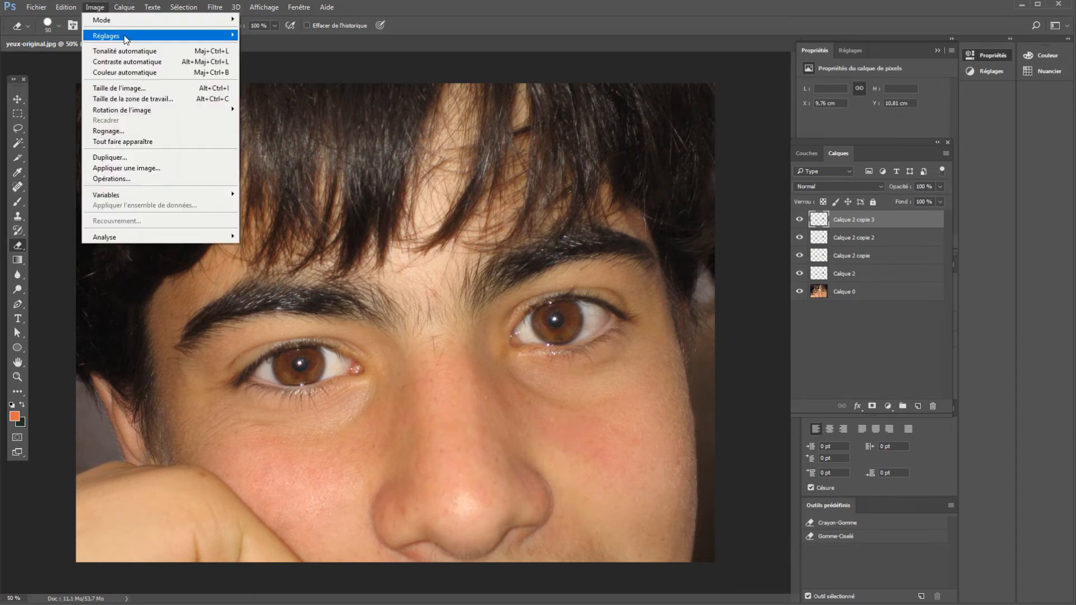
mouse_move(125, 37)
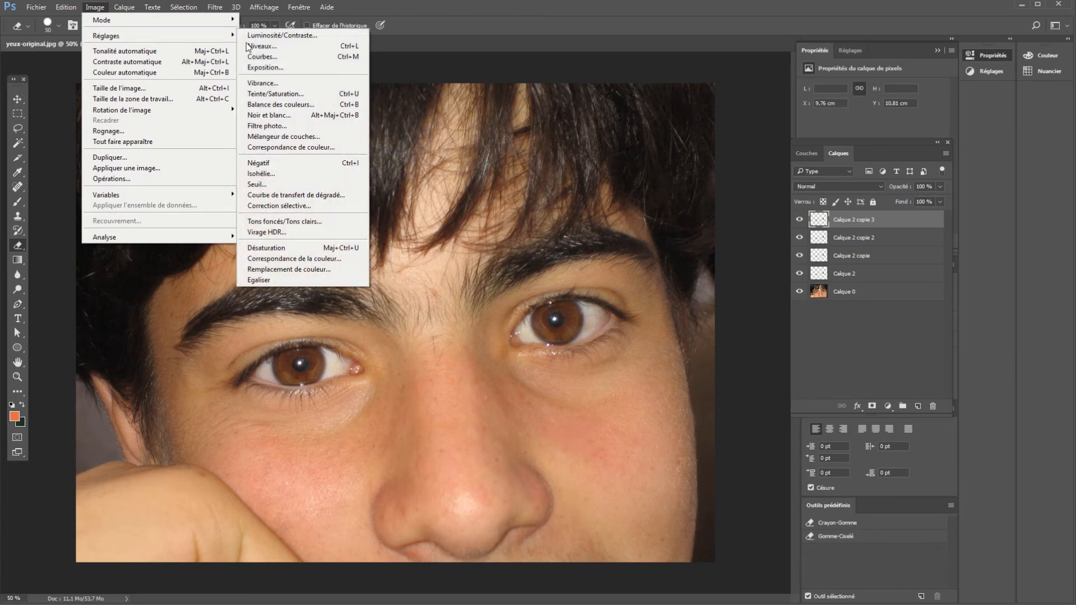
left_click(302, 104)
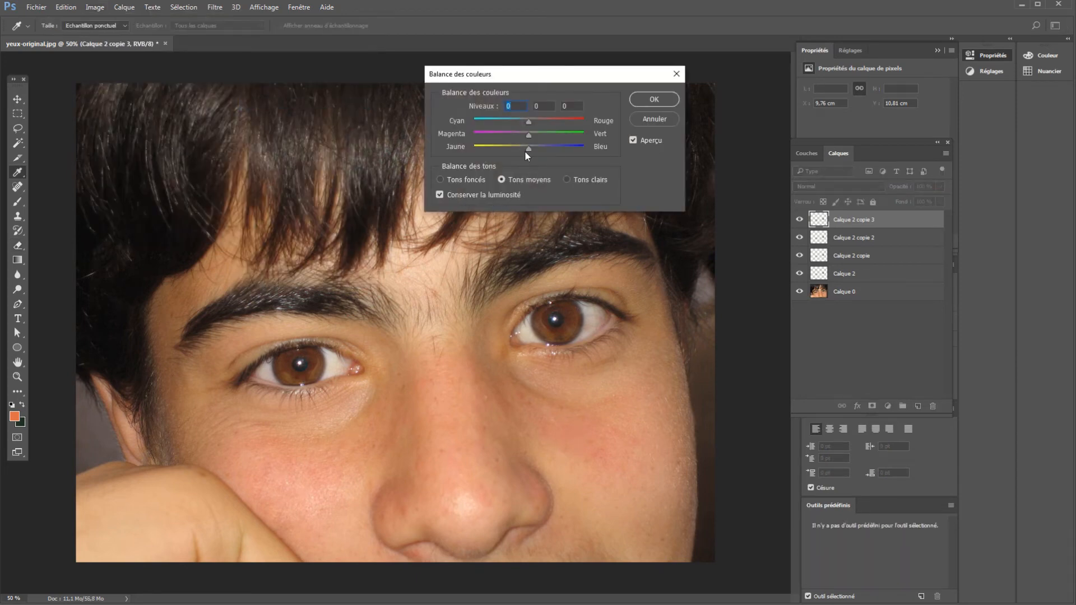
left_click_drag(525, 150, 501, 160)
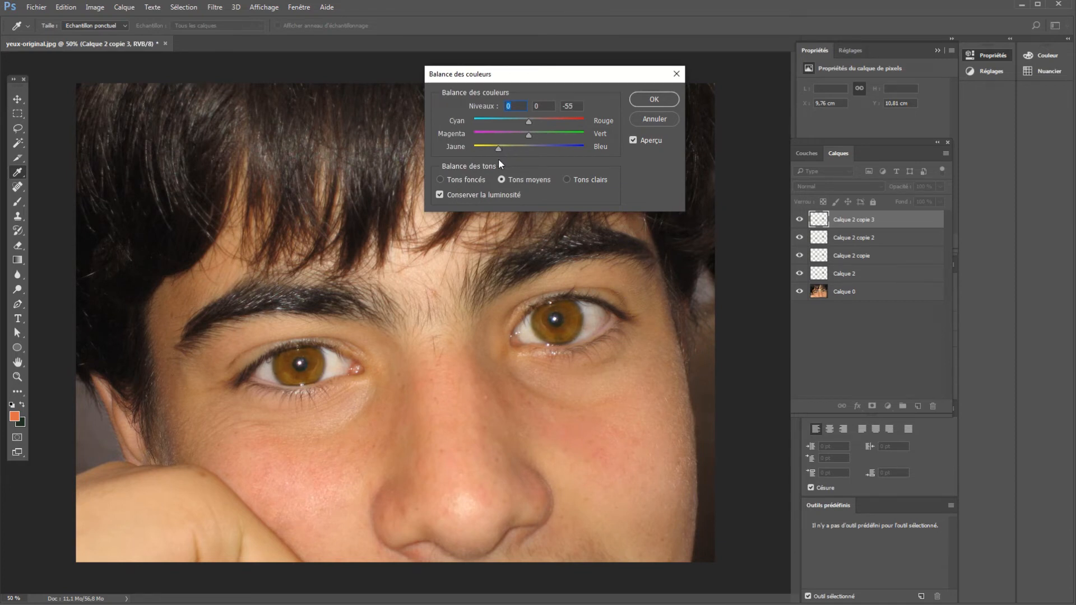
left_click_drag(499, 159, 499, 160)
left_click(655, 101)
key("e")
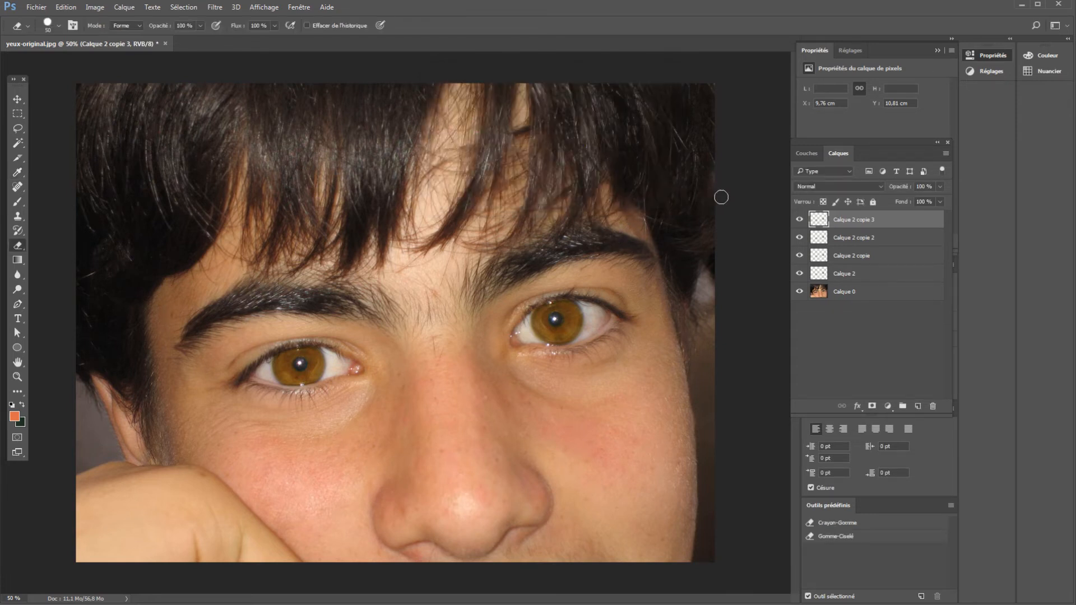
- Duplicate the brown iris layer Calque 2 as Calque 2 copie 4 and move the copy to the top of the layer stack
right_click(848, 273)
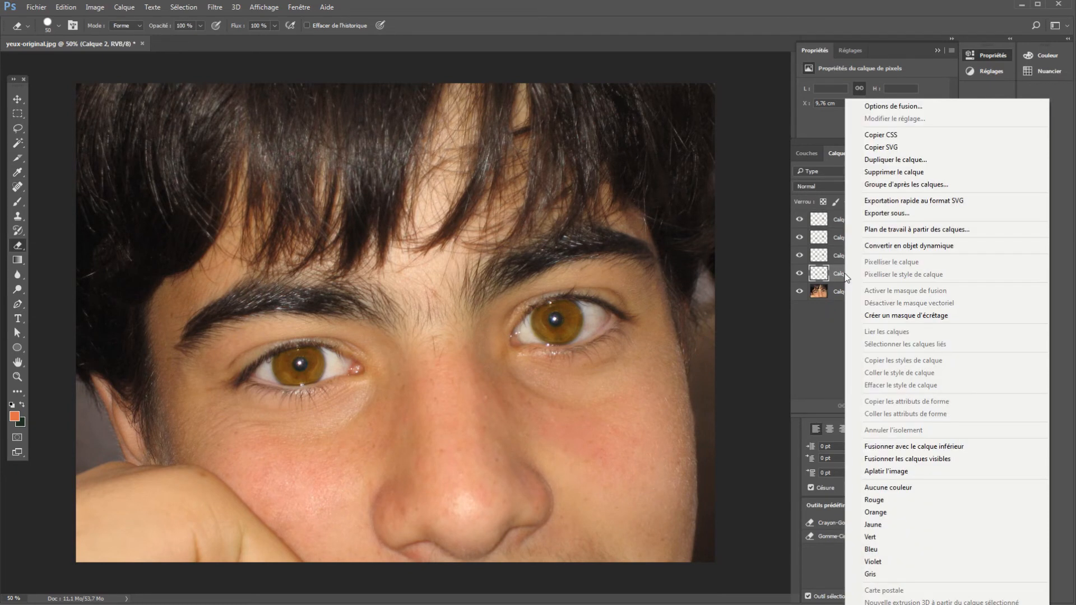
left_click(884, 162)
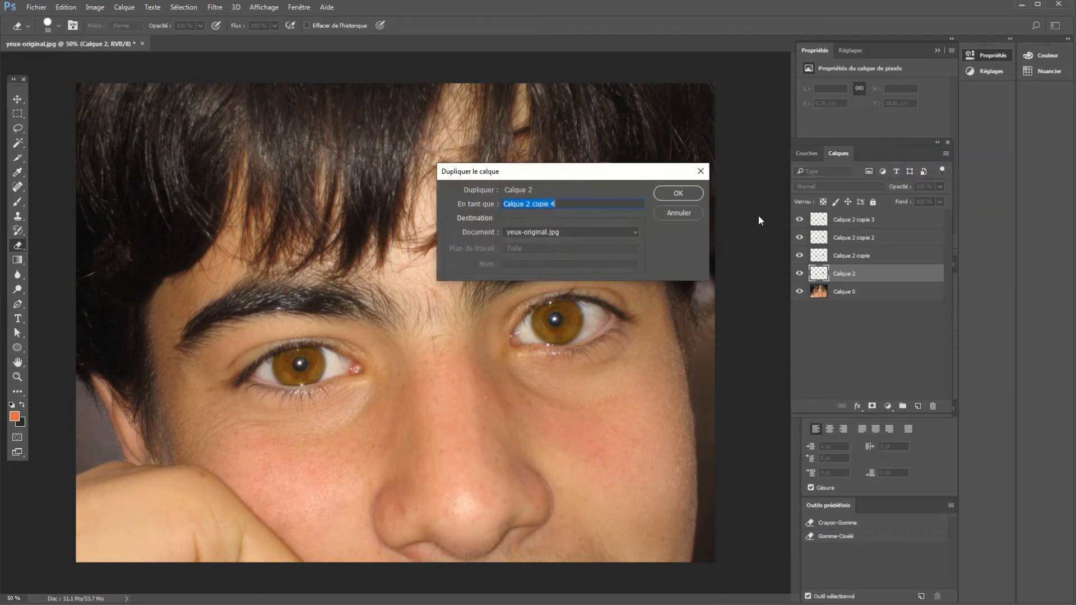
left_click(691, 196)
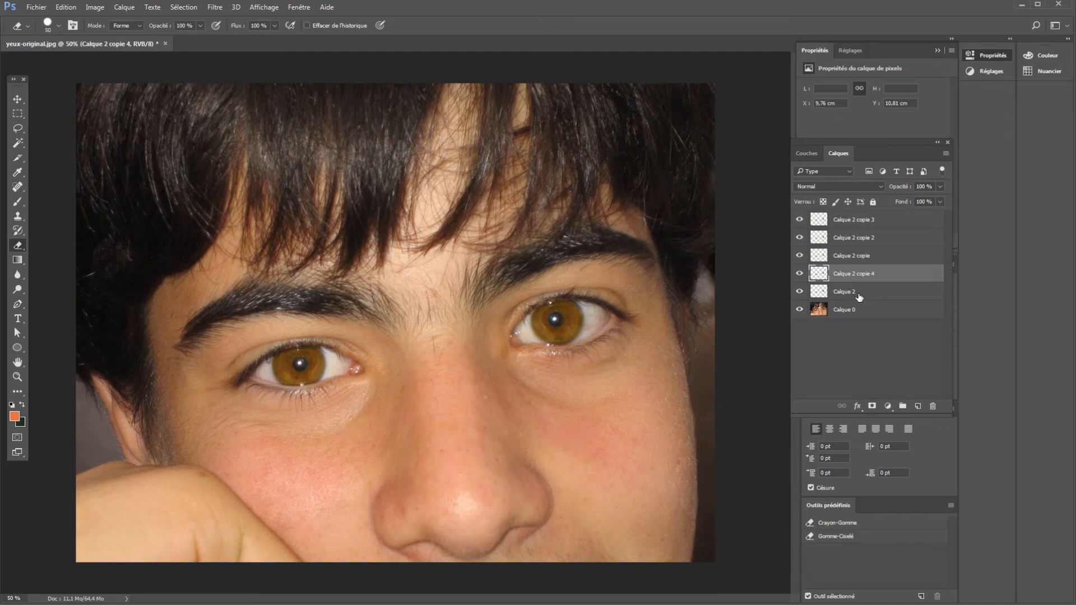
left_click_drag(851, 277, 840, 217)
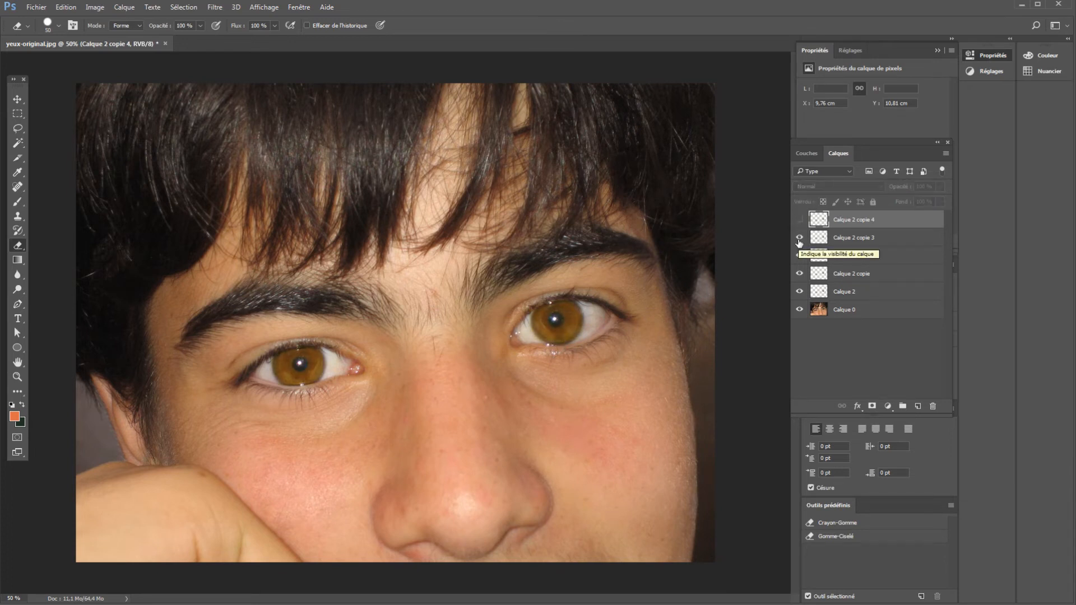
- Compare the existing iris colours by hiding the amber and blue copies in turn, and show all layers again
left_click(799, 239)
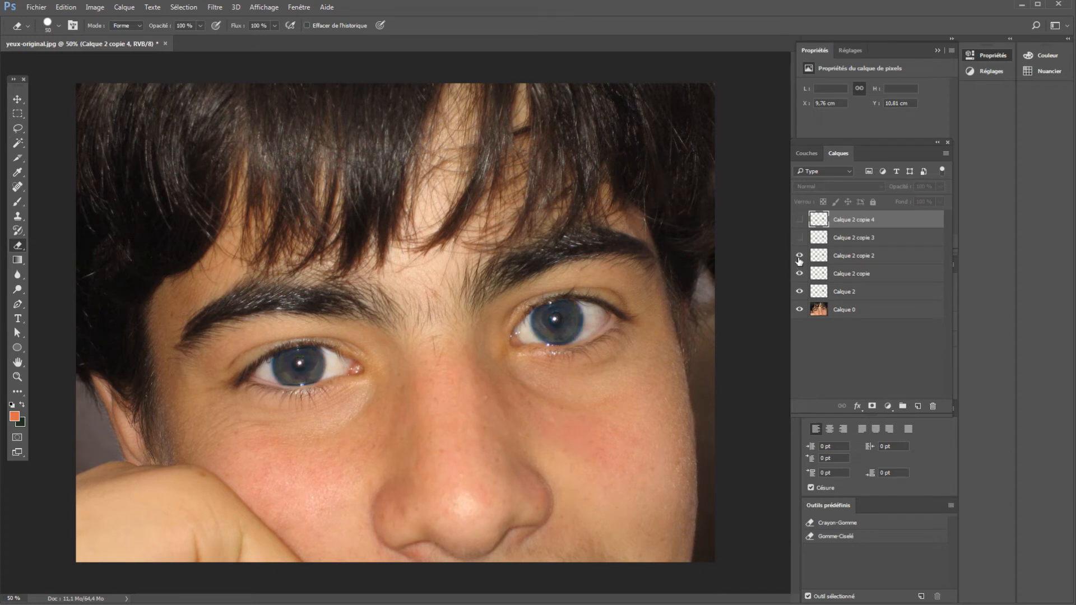
left_click(799, 257)
left_click(799, 256)
left_click(799, 237)
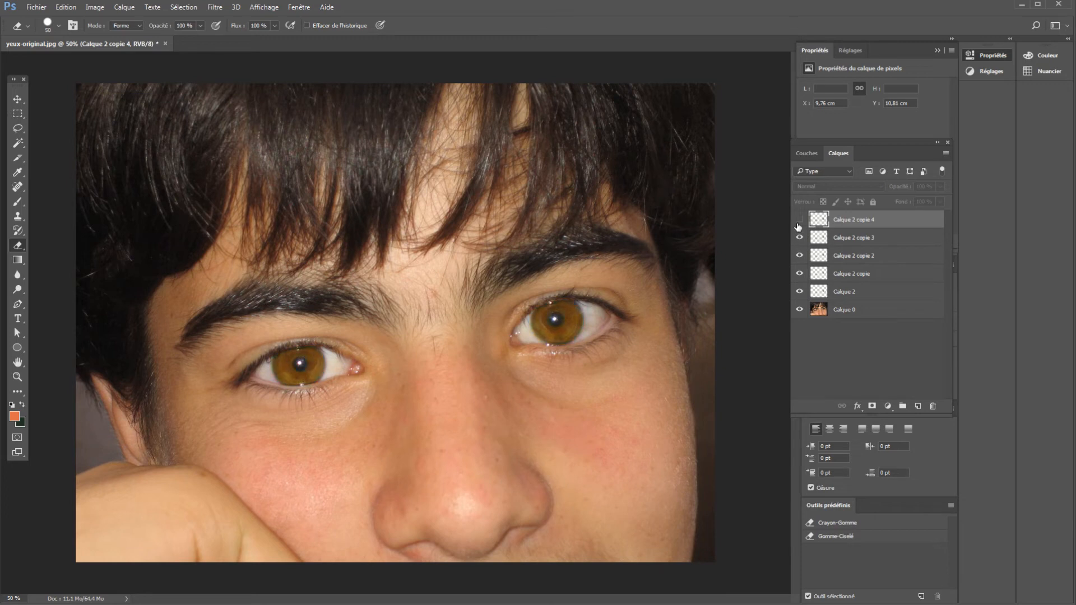
left_click(800, 220)
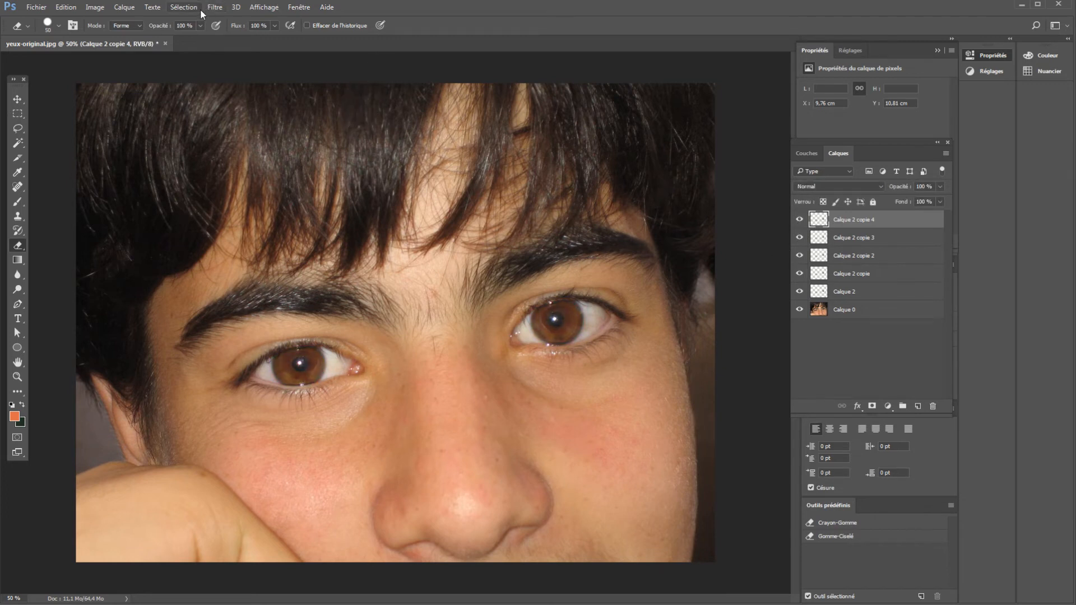
- Turn the irises on Calque 2 copie 4 vivid green with Color Balance, shifting the midtones toward green and cyan
left_click(95, 7)
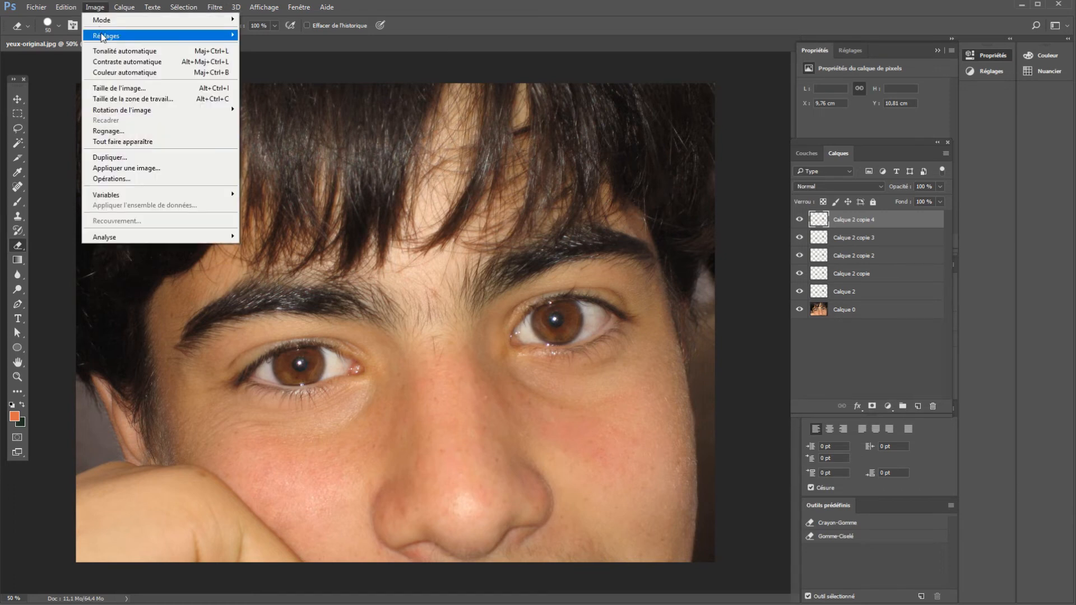
mouse_move(216, 35)
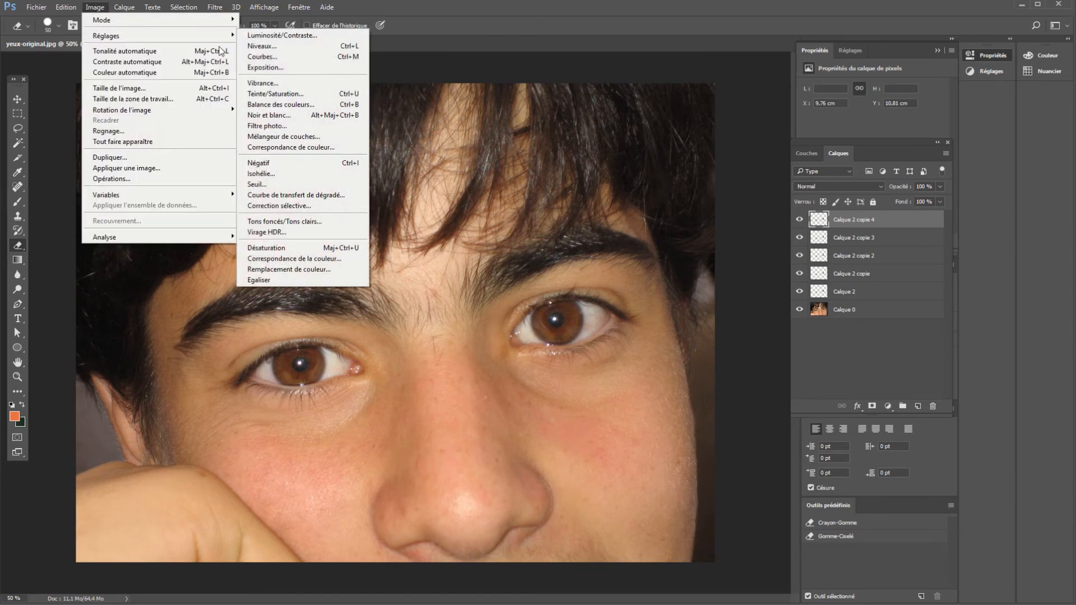
left_click(274, 112)
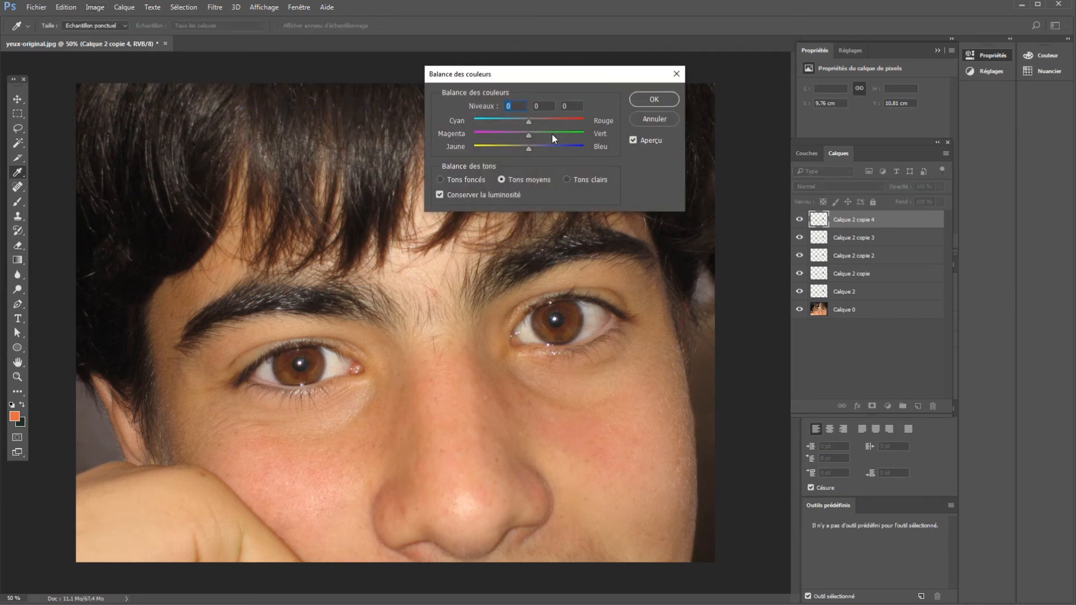
left_click_drag(553, 137, 556, 139)
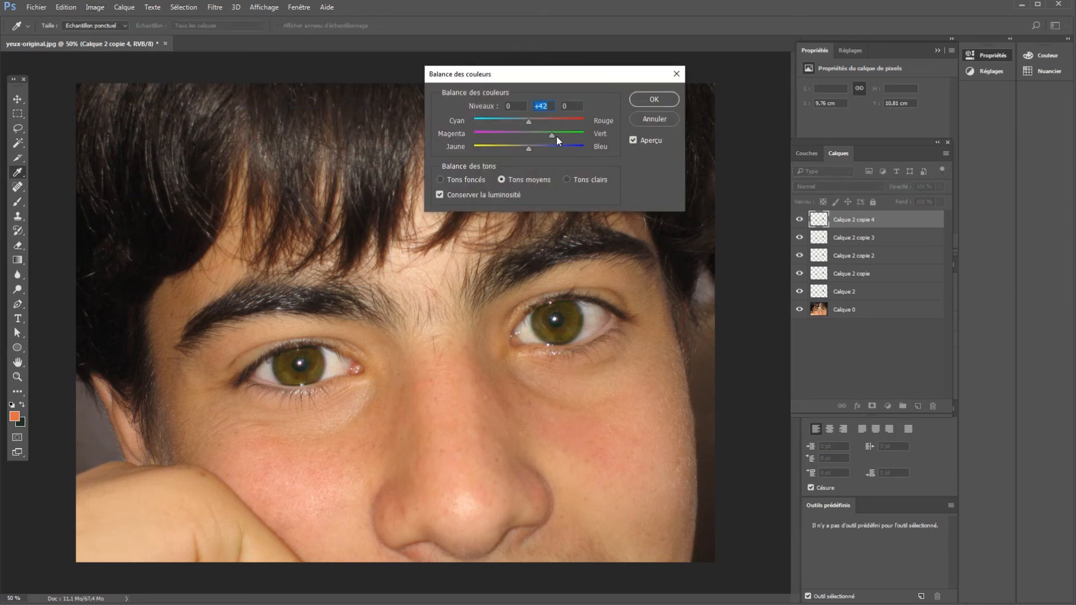
left_click(507, 125)
left_click_drag(529, 149, 578, 152)
left_click(650, 99)
key("e")
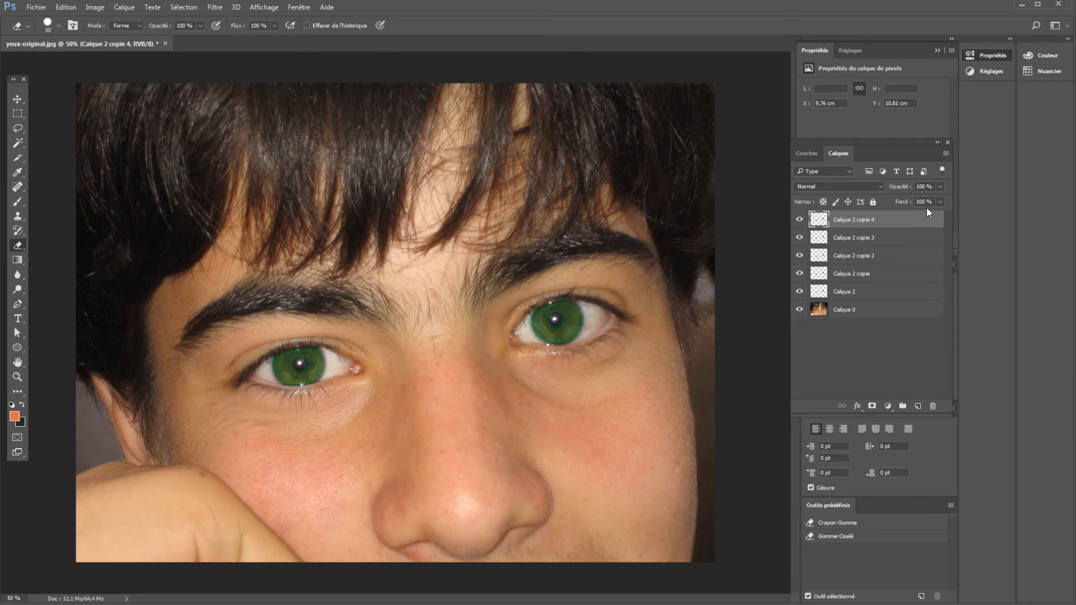
- Soften the vivid green irises by reducing the fill of Calque 2 copie 4 to 73%
left_click(940, 203)
left_click_drag(942, 218, 934, 219)
left_click(752, 270)
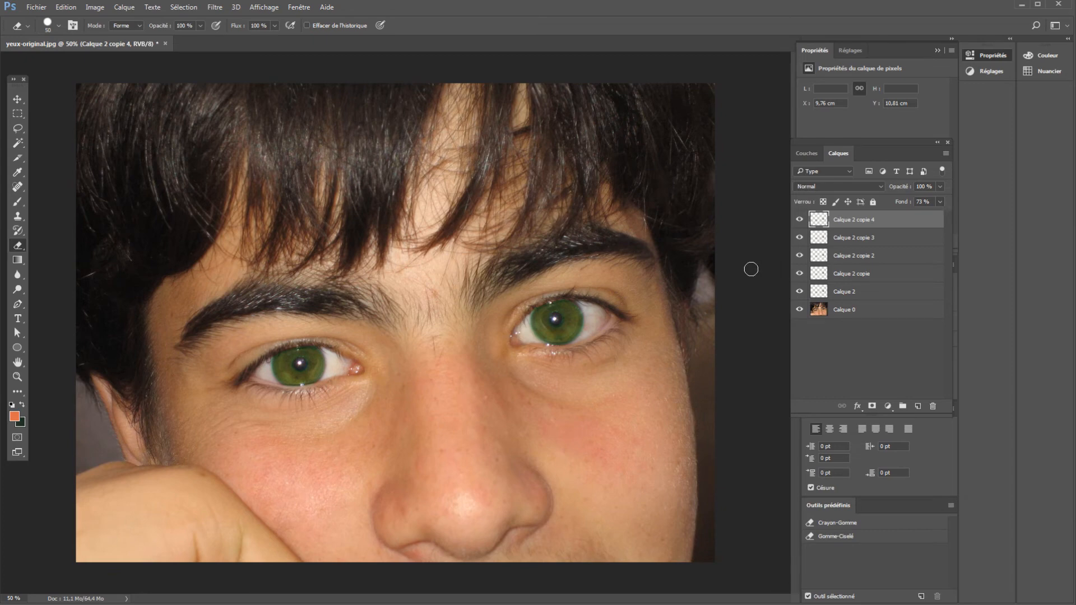
- Duplicate Calque 2 as Calque 2 copie 5 and move the copy to the top of the layer stack
left_click(846, 297)
right_click(847, 295)
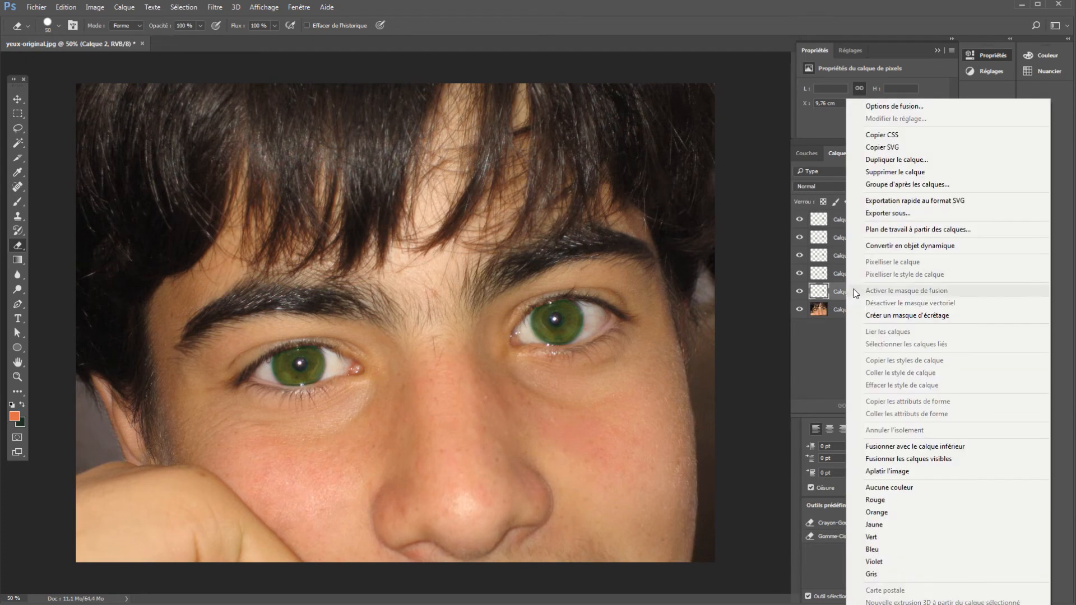
left_click(884, 161)
left_click(678, 193)
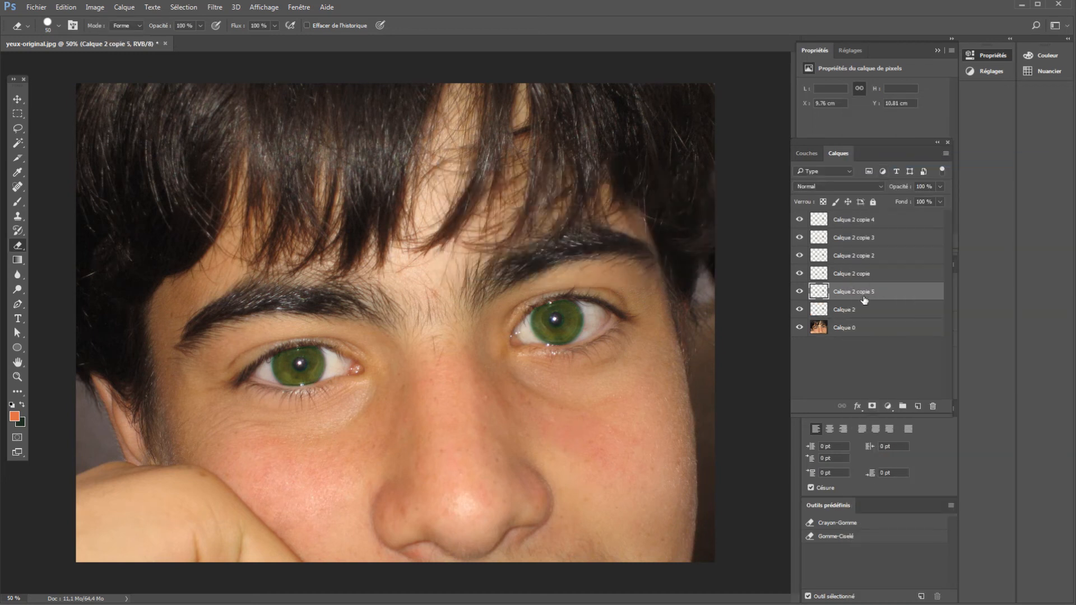
left_click_drag(864, 293, 860, 213)
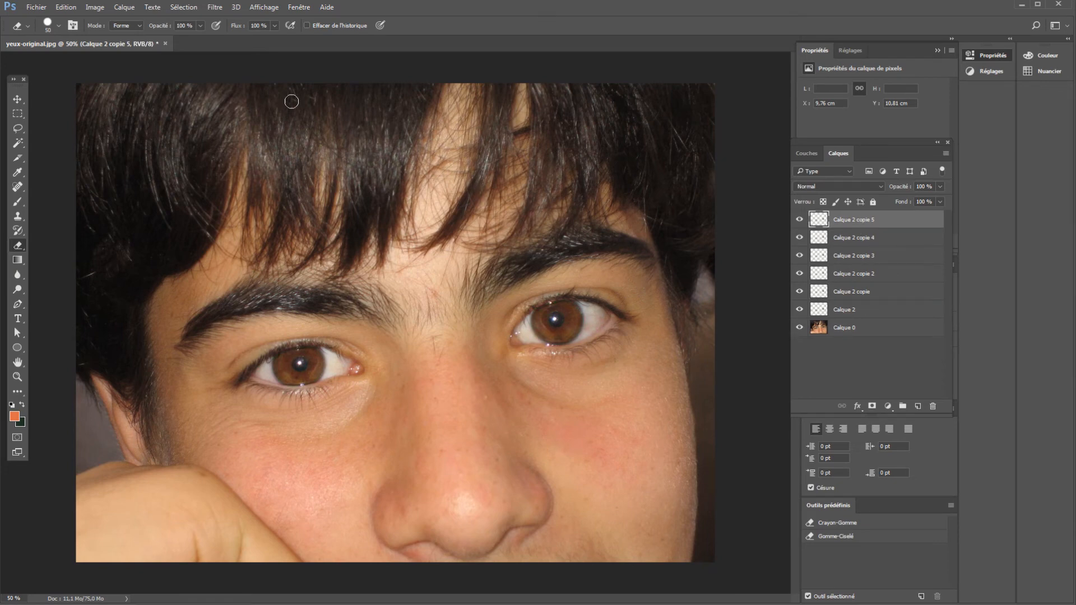
- Turn the irises on Calque 2 copie 5 deep blue-violet with a midtone Color Balance of about +84 toward blue
left_click(99, 13)
mouse_move(133, 35)
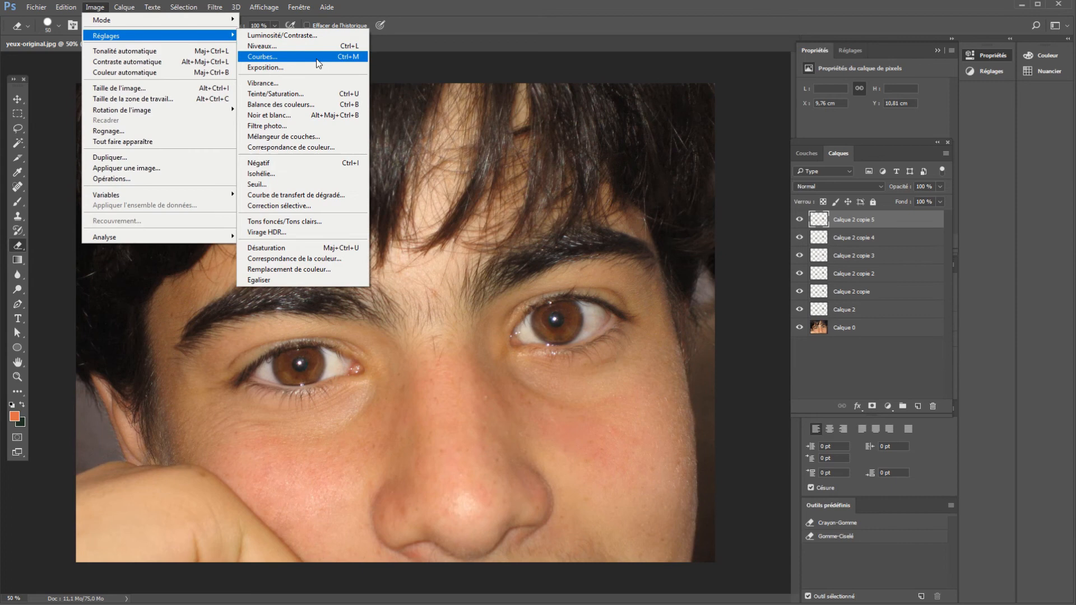
left_click(287, 106)
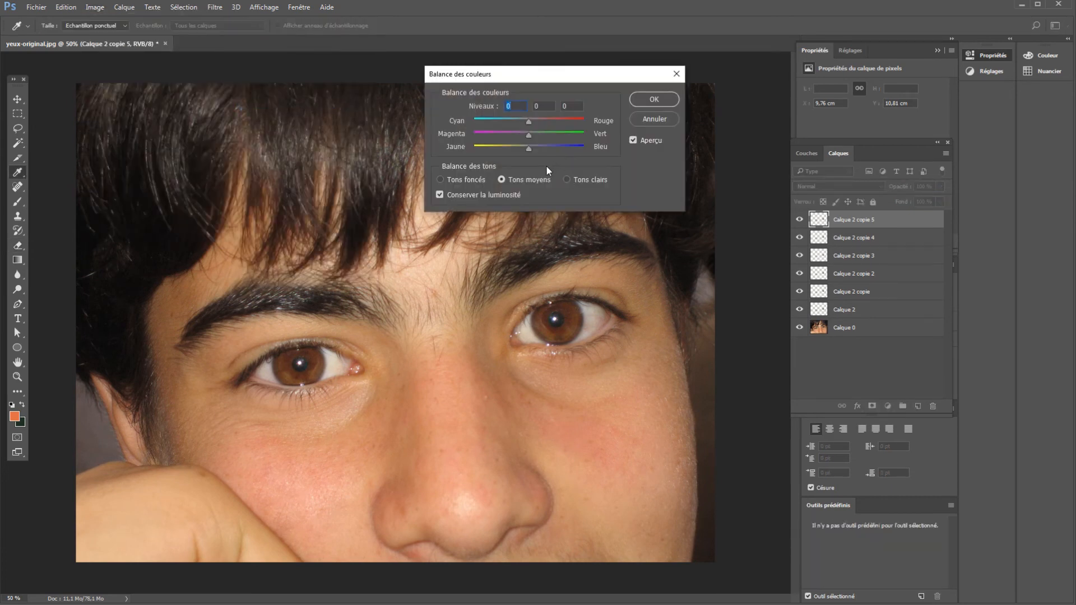
left_click_drag(529, 147, 566, 151)
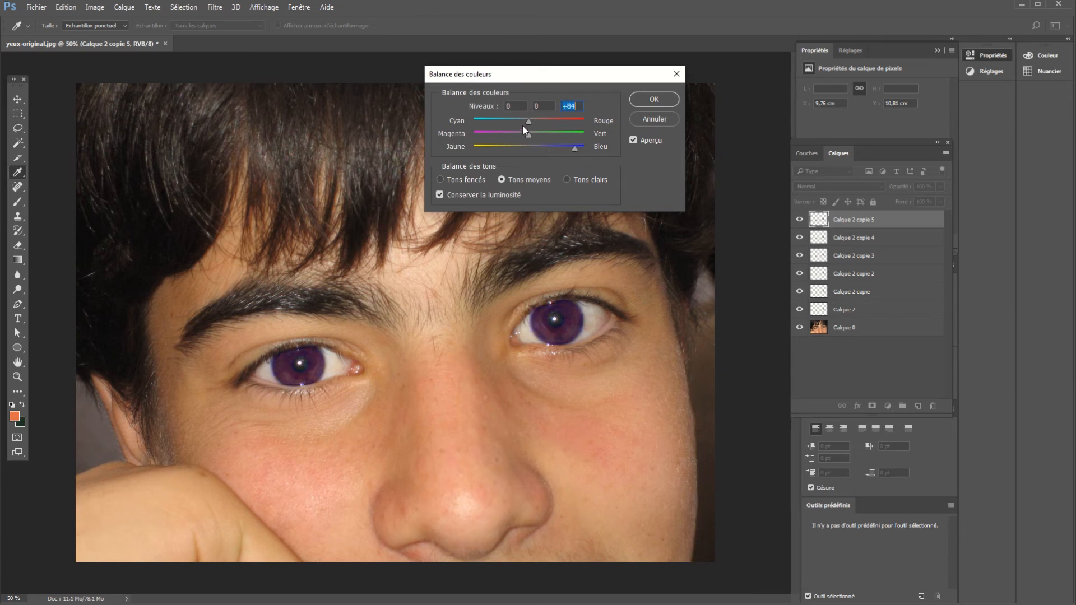
left_click_drag(527, 120, 538, 139)
left_click(654, 100)
key("e")
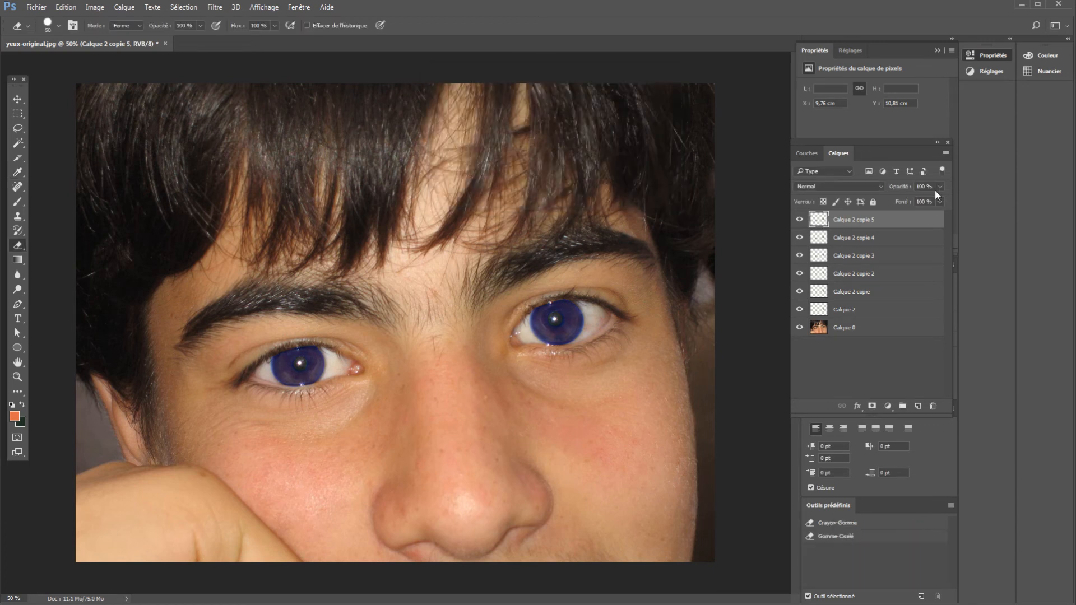
- Reduce the fill of Calque 2 copie 5 and hide the four coloured iris copies beneath it
left_click(940, 201)
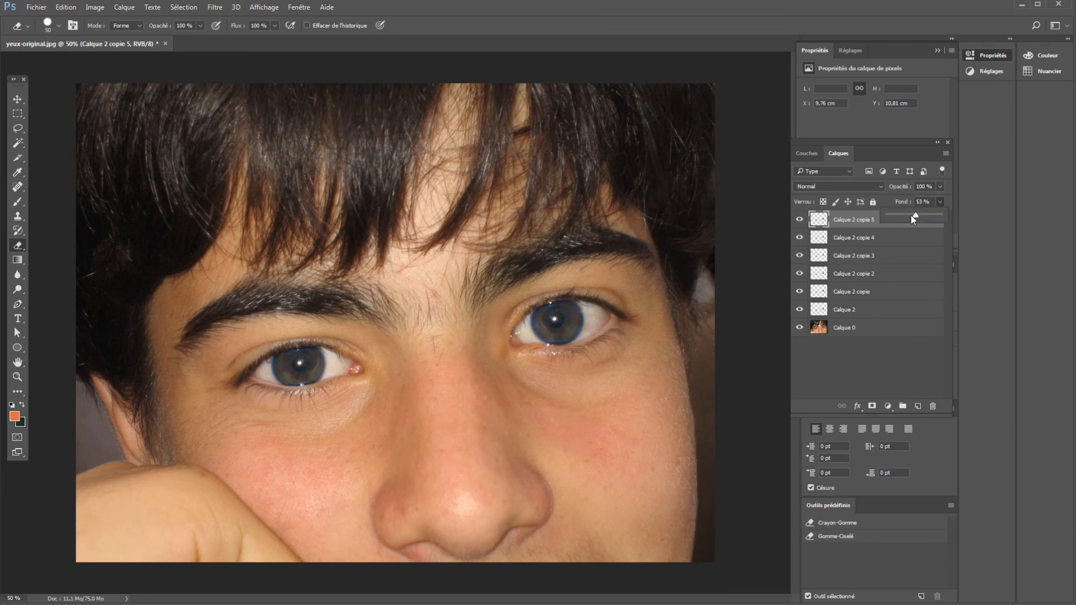
left_click(799, 237)
left_click_drag(799, 256, 800, 292)
left_click(941, 201)
left_click_drag(914, 223, 910, 223)
left_click(798, 236)
- Duplicate Calque 2 as Calque 2 copie 6, move it to the top of the stack, and hide Calque 2 copie 5
left_click(844, 313)
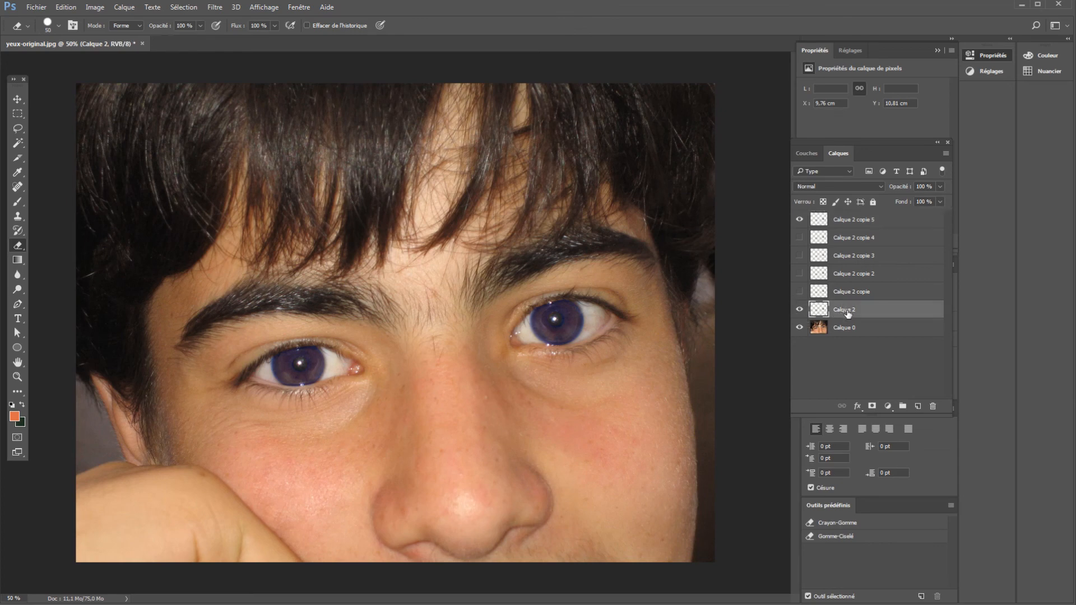
right_click(848, 313)
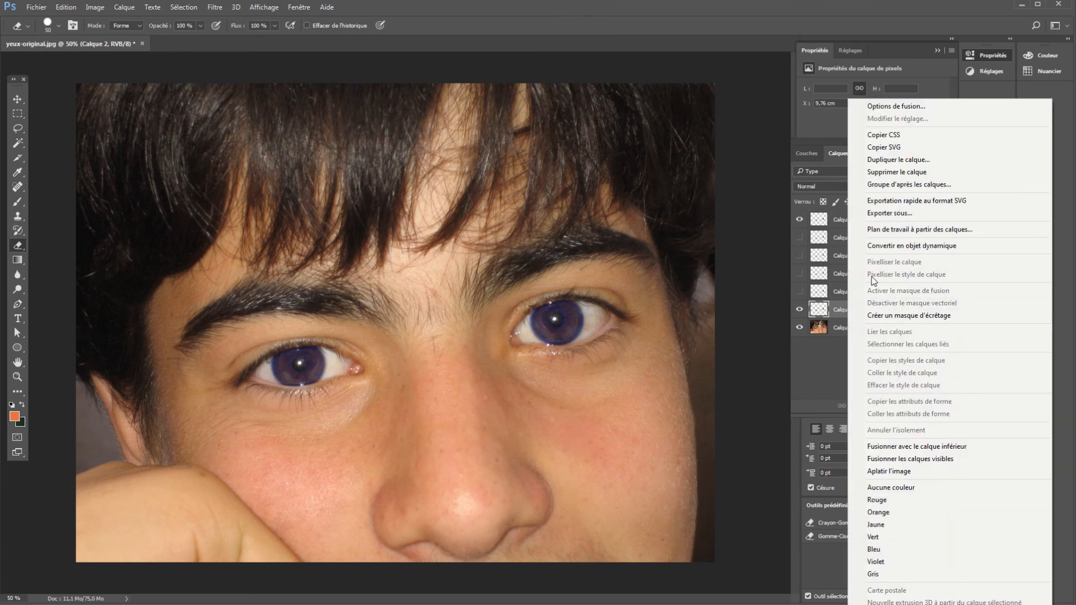
left_click(895, 161)
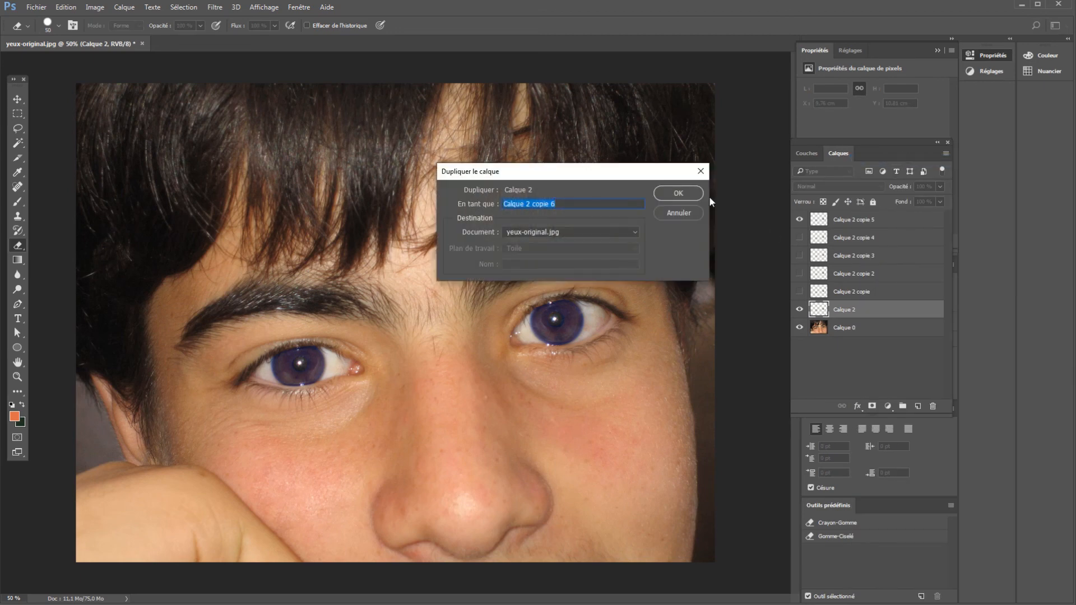
left_click(695, 195)
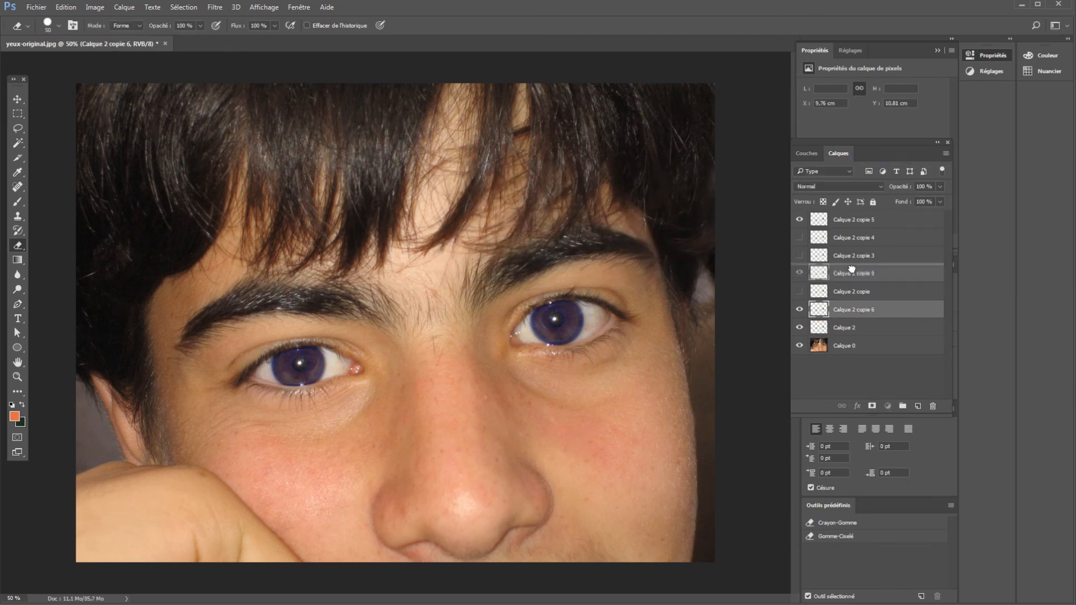
left_click_drag(853, 216, 853, 218)
left_click(799, 237)
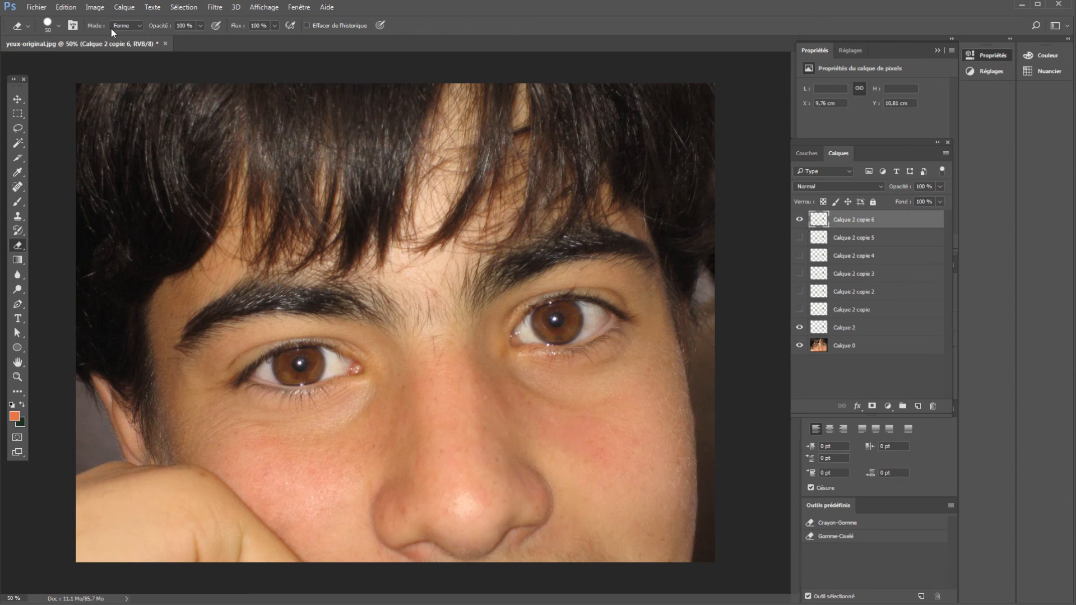
- Darken the irises on Calque 2 copie 6 with Brightness/Contrast, lowering the brightness to about -84
left_click(97, 11)
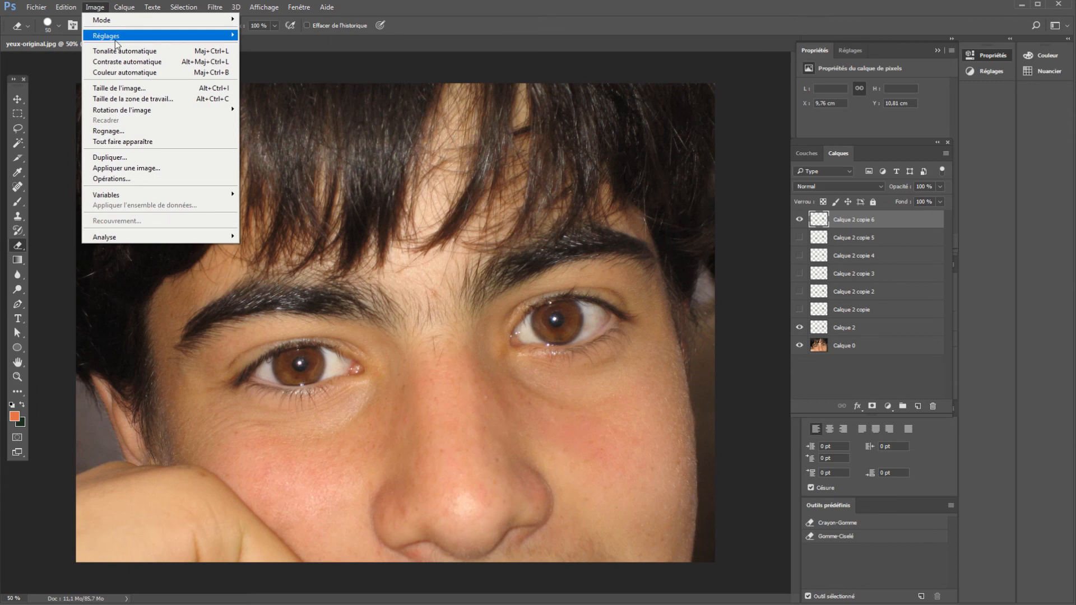
mouse_move(118, 38)
left_click(282, 35)
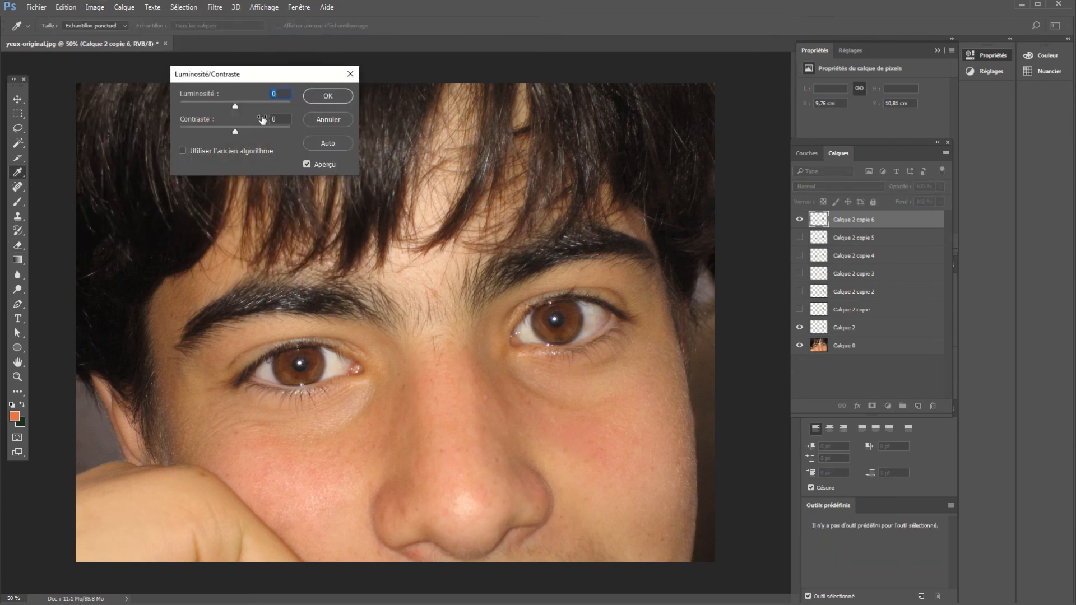
left_click_drag(234, 106, 205, 120)
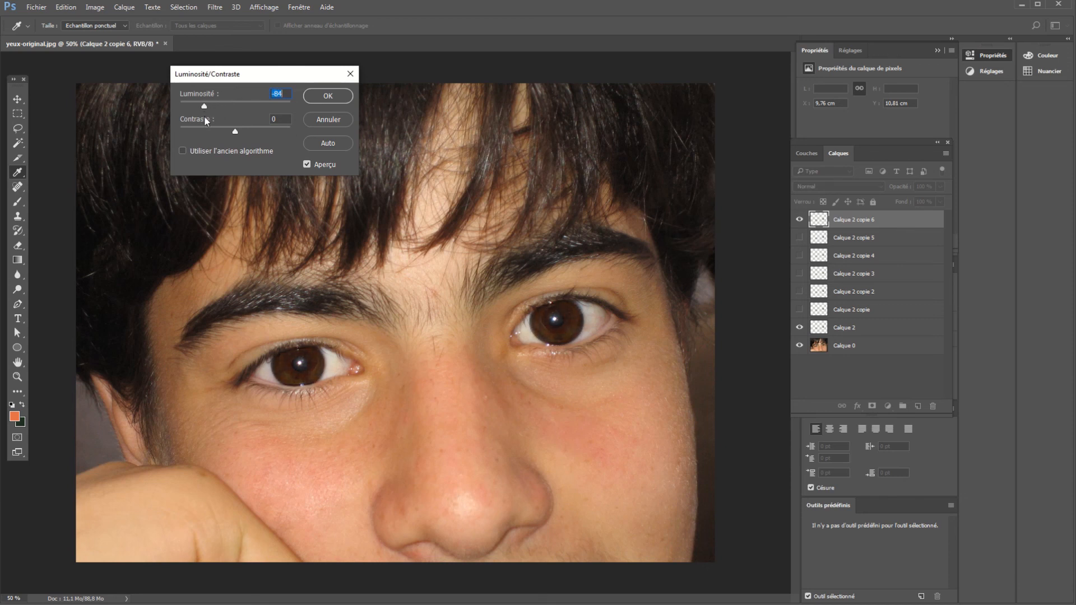
left_click_drag(204, 115, 202, 116)
left_click(342, 97)
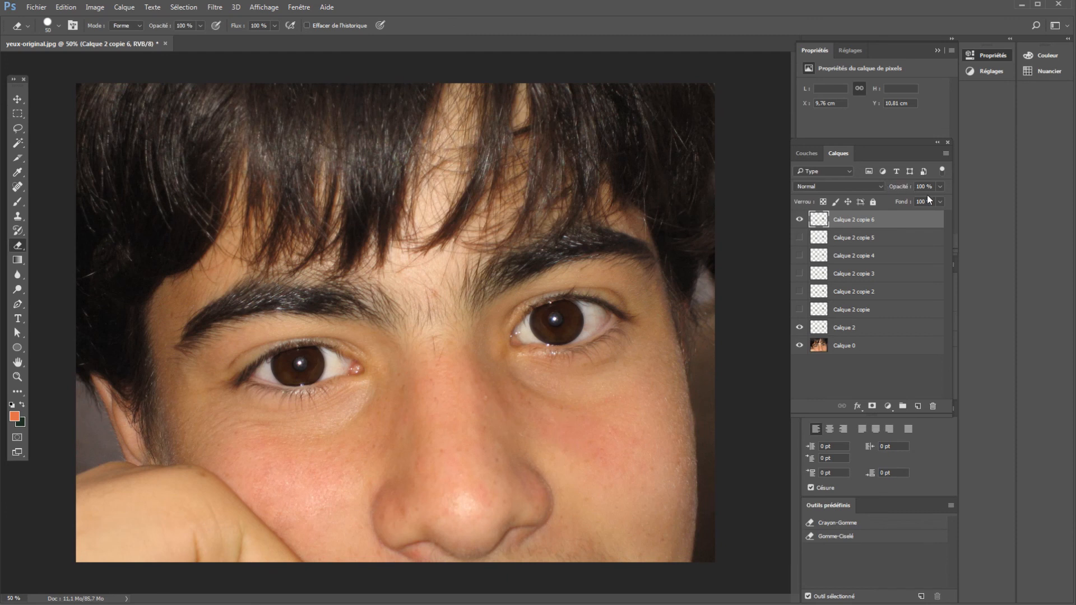
- Soften the dark brown irises by adjusting the fill of Calque 2 copie 6
left_click(941, 202)
left_click_drag(905, 223, 932, 227)
left_click(763, 290)
- Hide Calque 2 copie 6, examine the cut-out irises of Calque 2 without the portrait, and show the portrait again
left_click(799, 220)
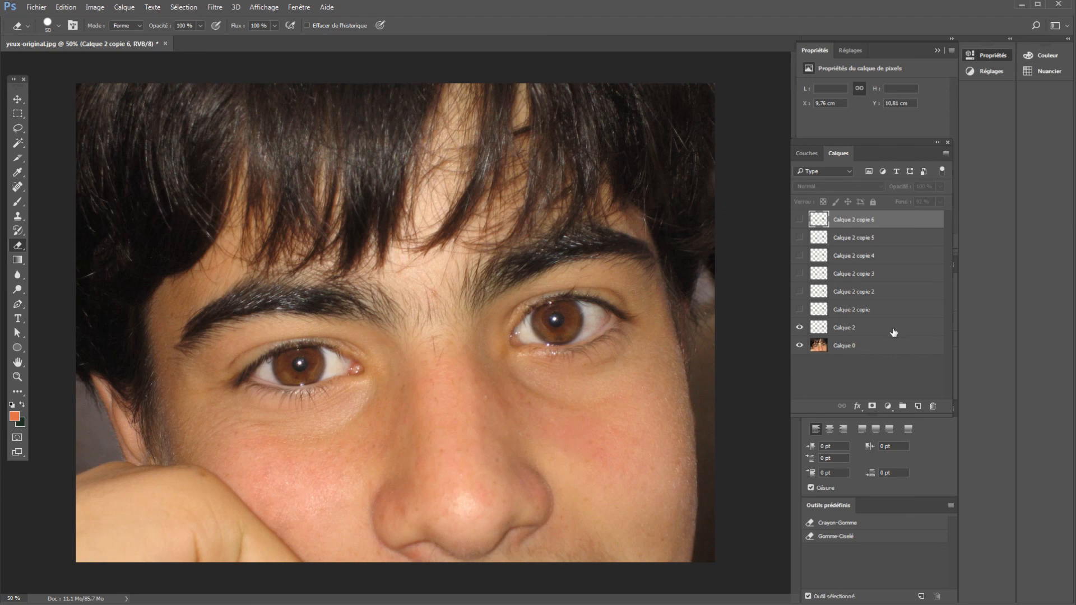
left_click(848, 333)
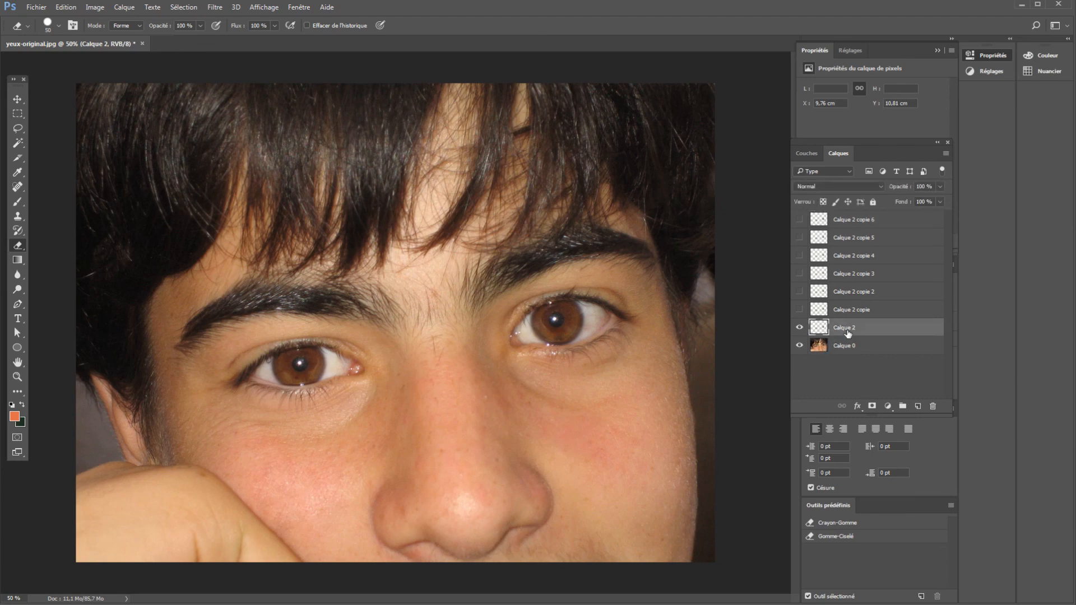
left_click(800, 345)
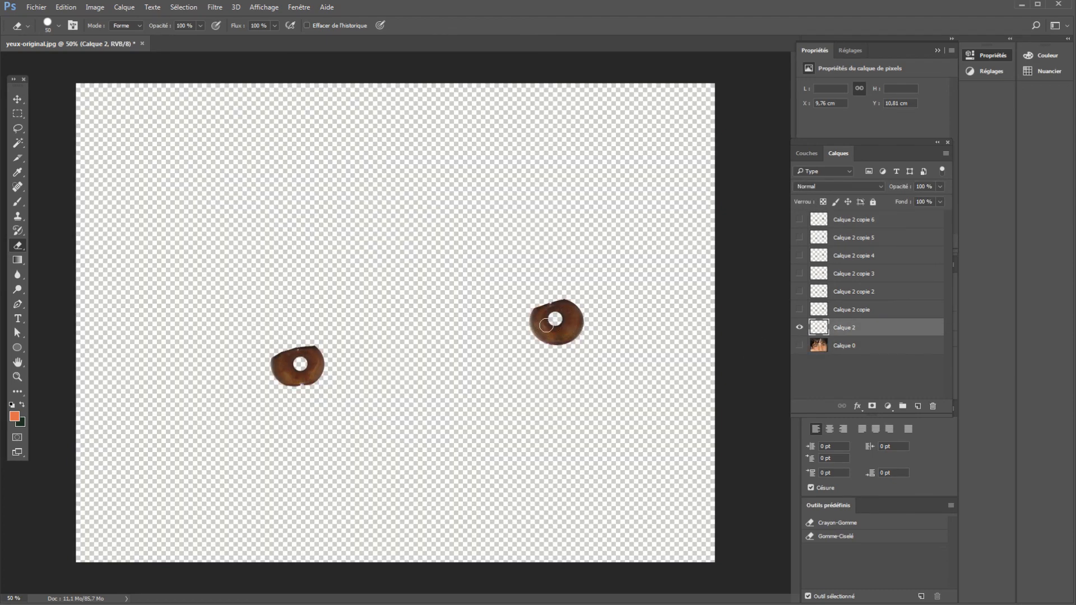
left_click(800, 328)
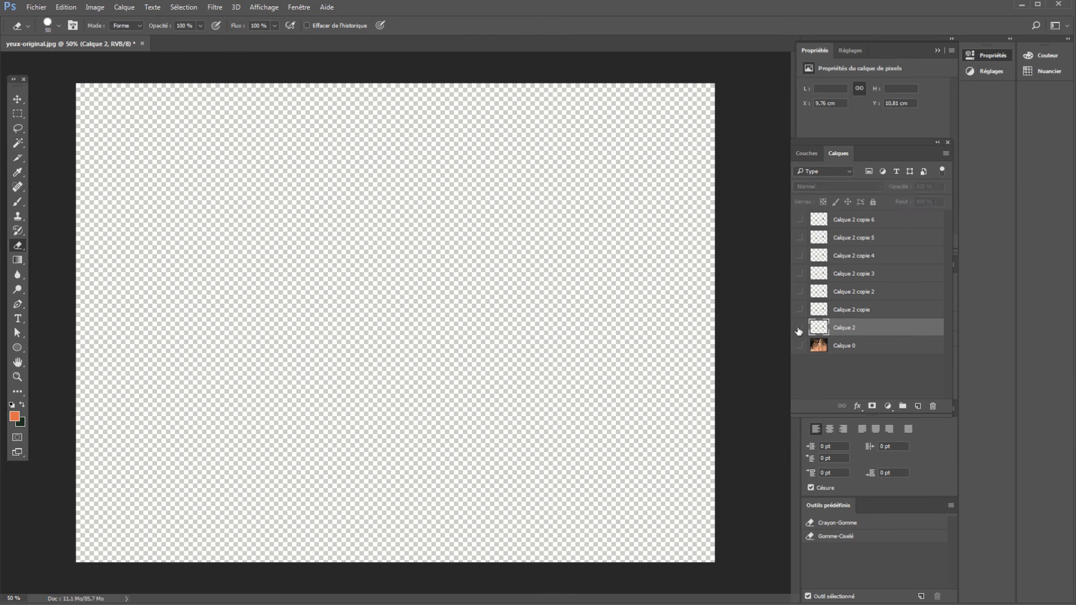
left_click(799, 329)
left_click(799, 346)
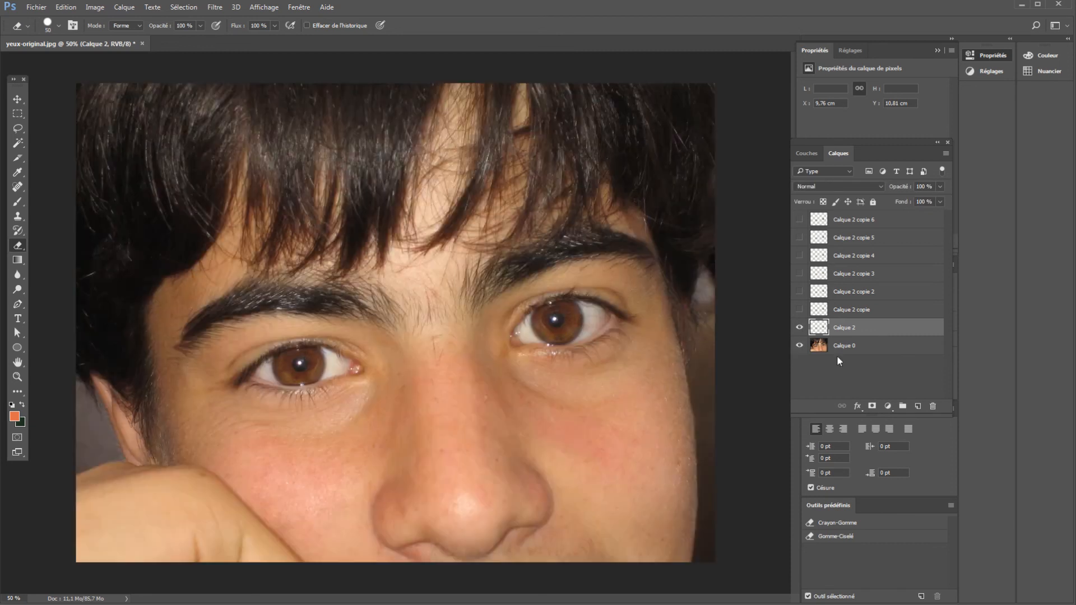
- Show all six coloured iris copies again one by one, from Calque 2 copie up to Calque 2 copie 6
left_click(800, 309)
left_click(799, 292)
left_click(799, 273)
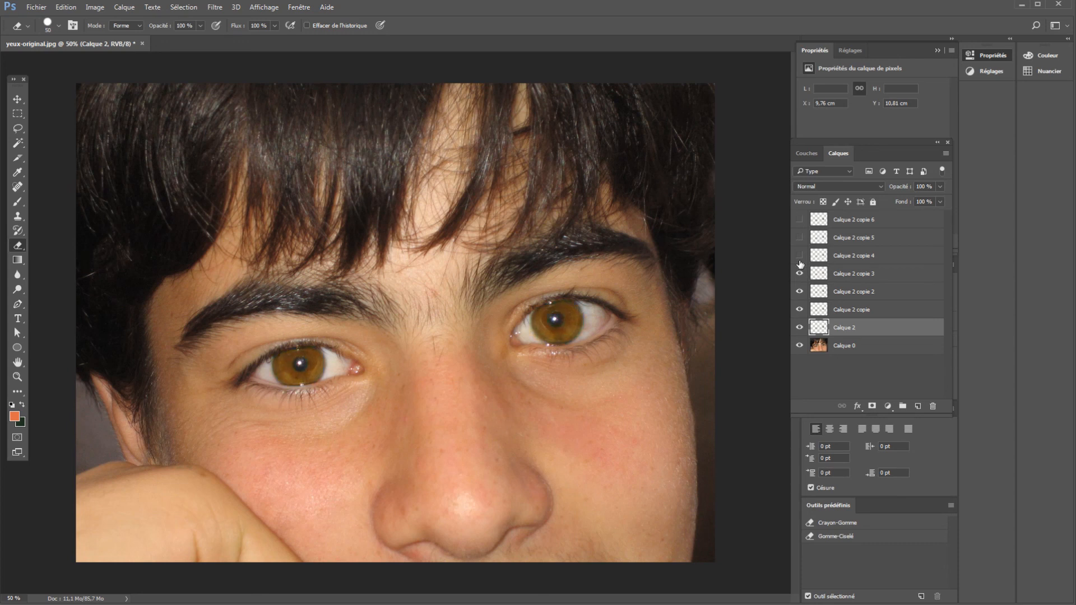
left_click(799, 256)
left_click(799, 237)
left_click(799, 220)
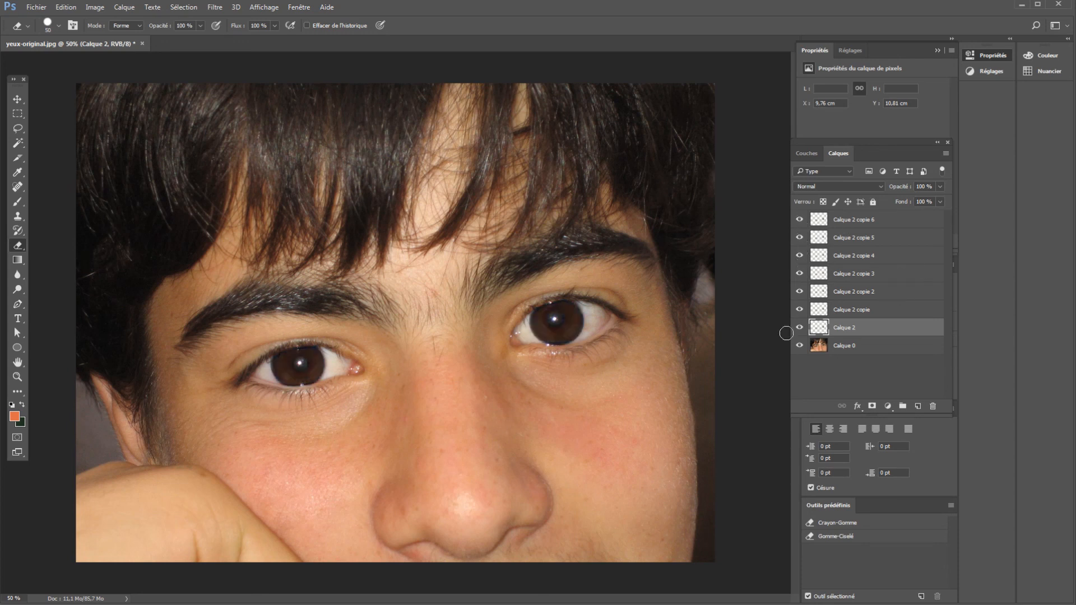